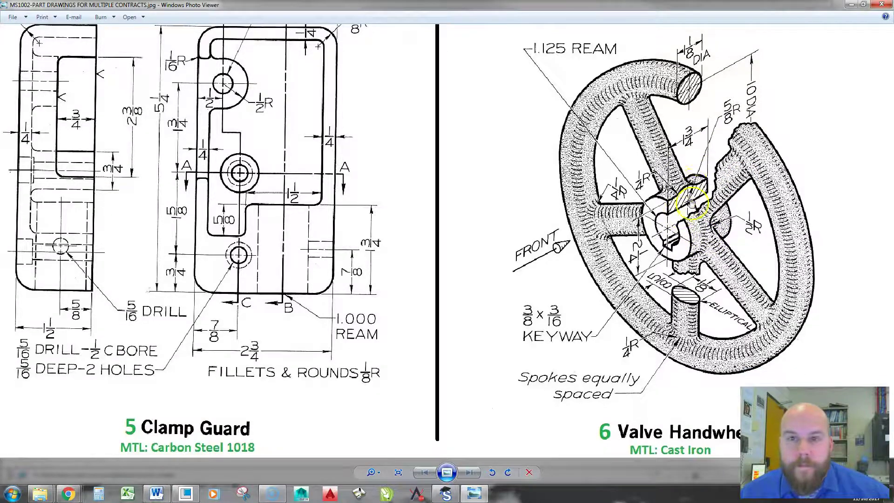
Step: Erase undisplayed objects from the session and create a new solid part named 62400-06 with the default template
drag(280, 5, 700, 181)
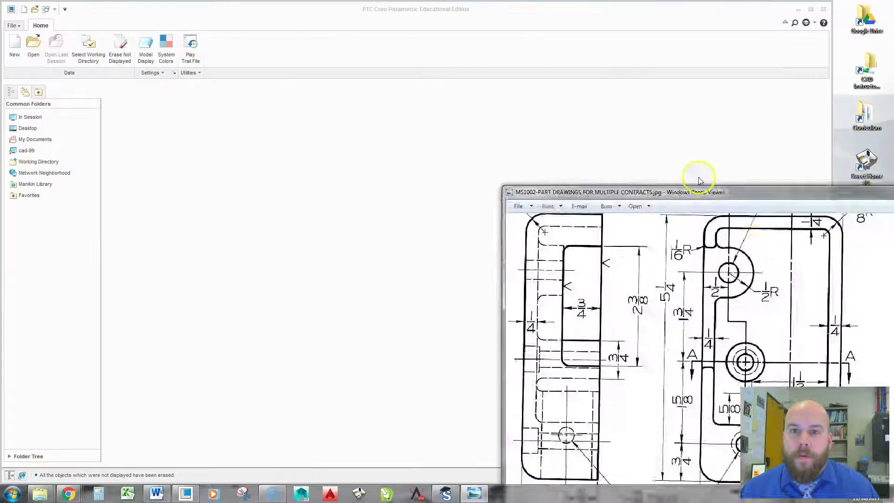
key(super+Down)
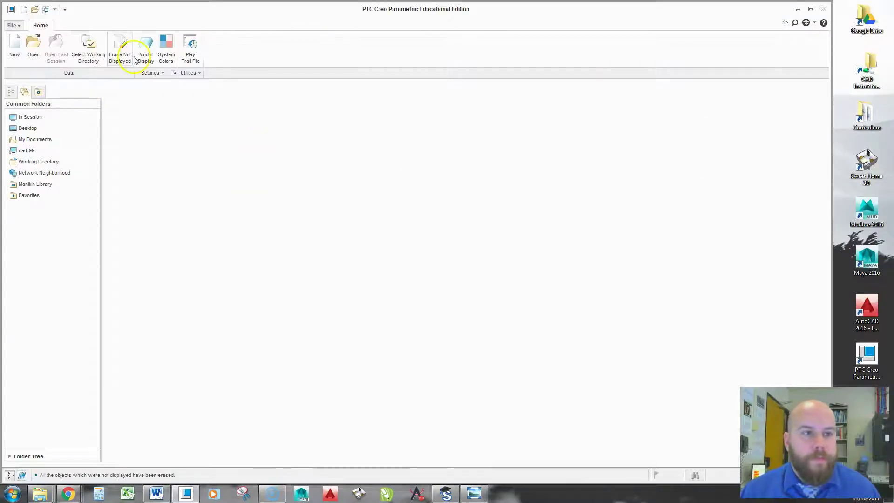
click(119, 46)
click(14, 47)
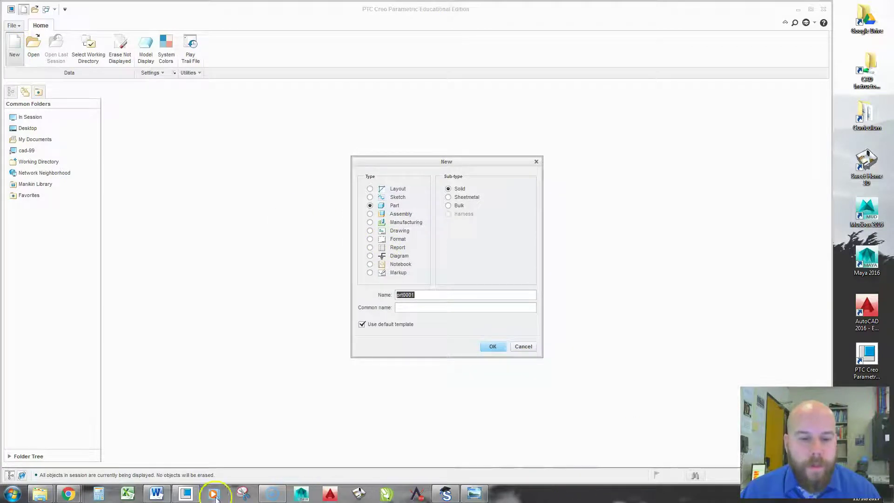
click(164, 494)
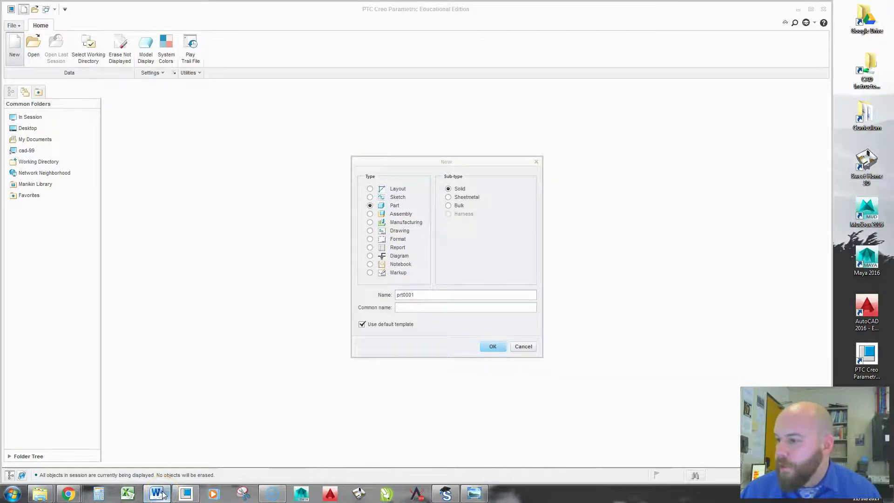
click(296, 344)
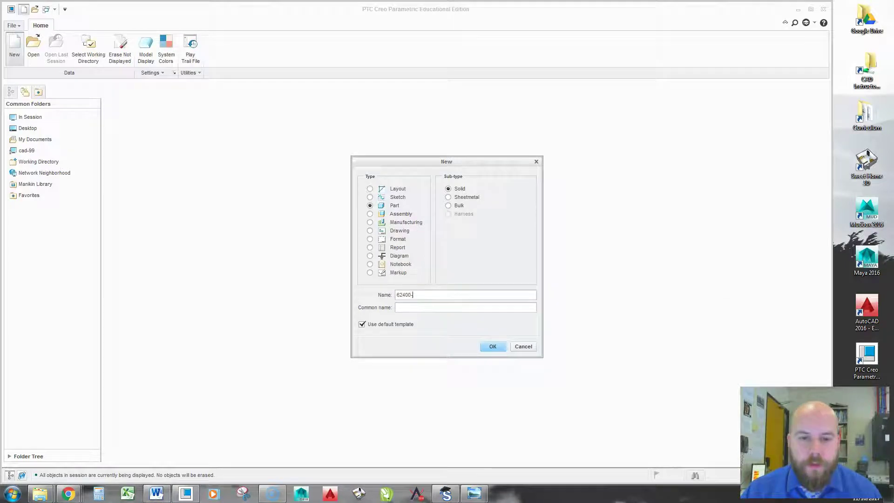
key(Return)
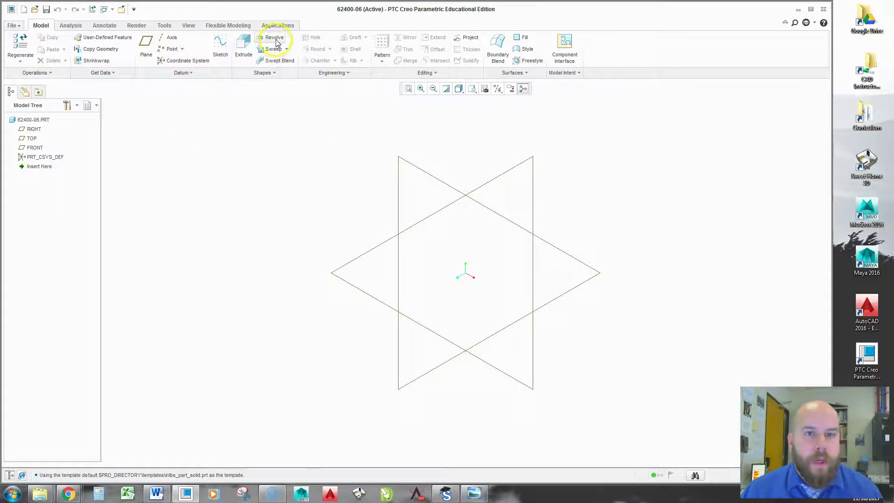
Step: Check the rim and hub sections in the valve handwheel drawing and start a Revolve sketch on the RIGHT plane
drag(893, 200, 466, 1)
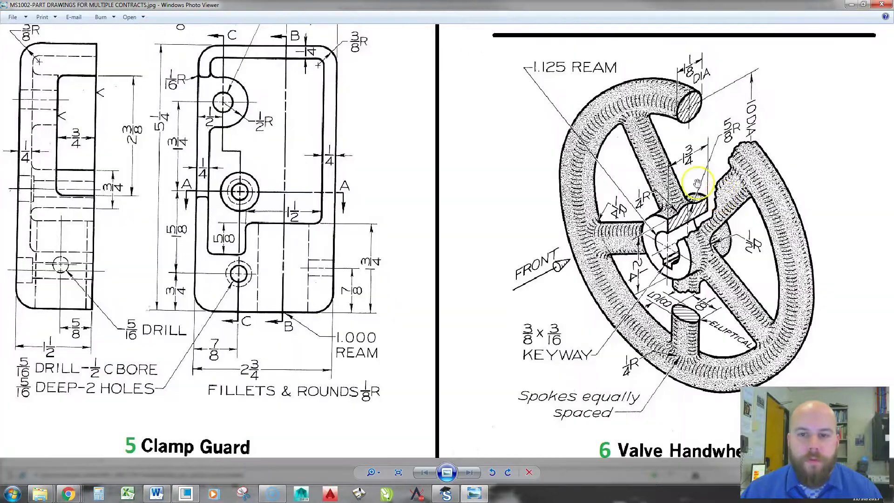
click(692, 106)
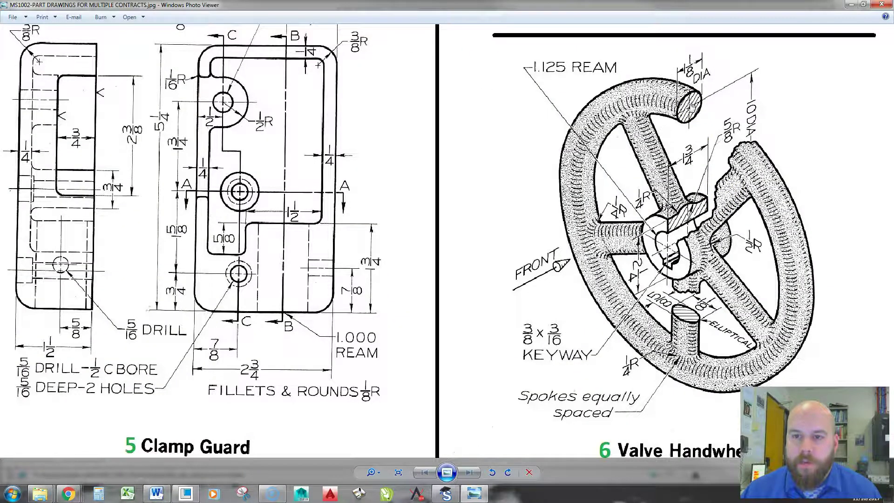
click(683, 230)
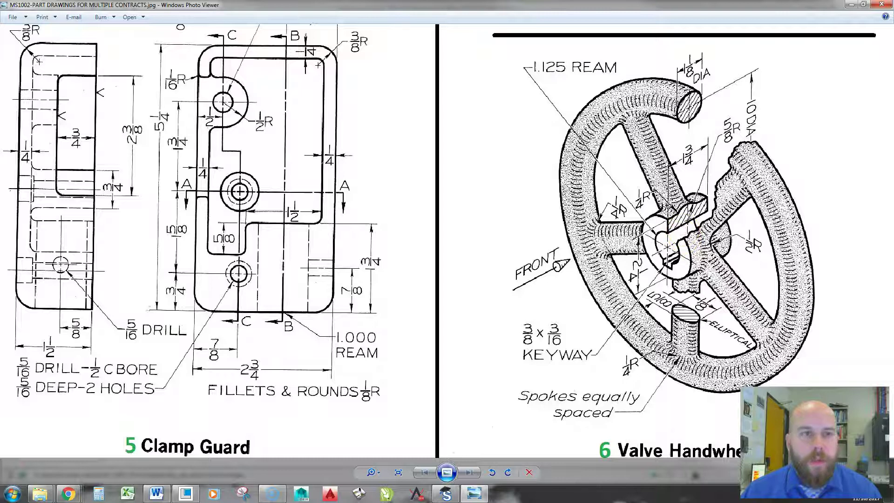
drag(457, 5, 893, 14)
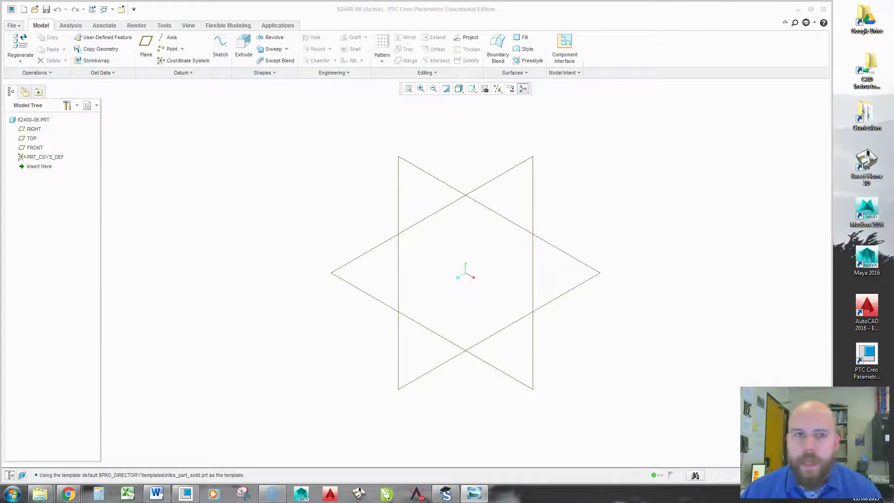
click(271, 37)
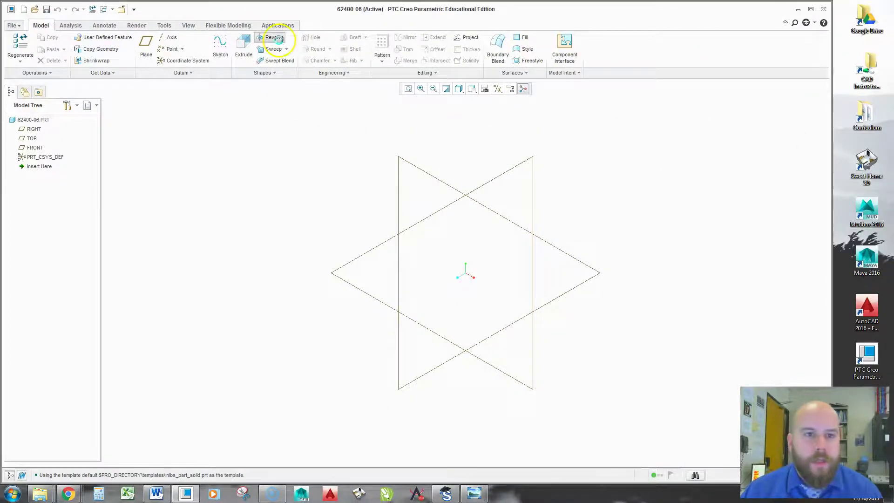
click(511, 175)
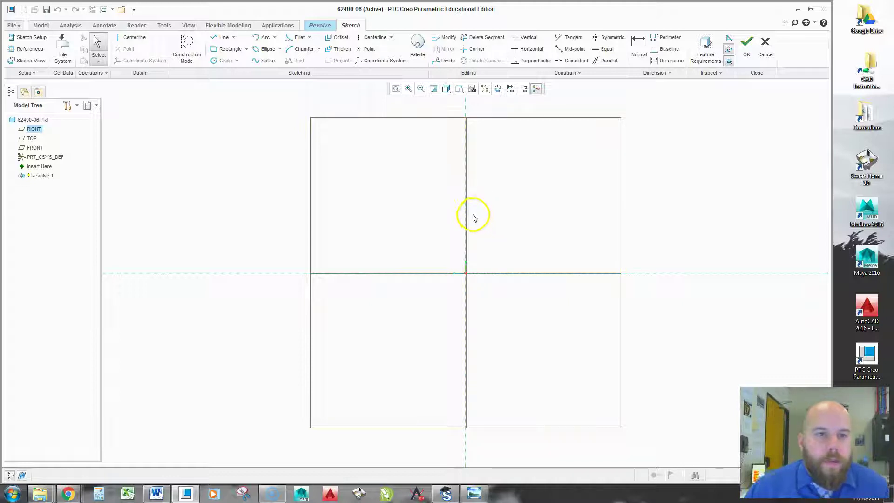
Step: Draw a horizontal construction centerline through the sketch origin
click(375, 40)
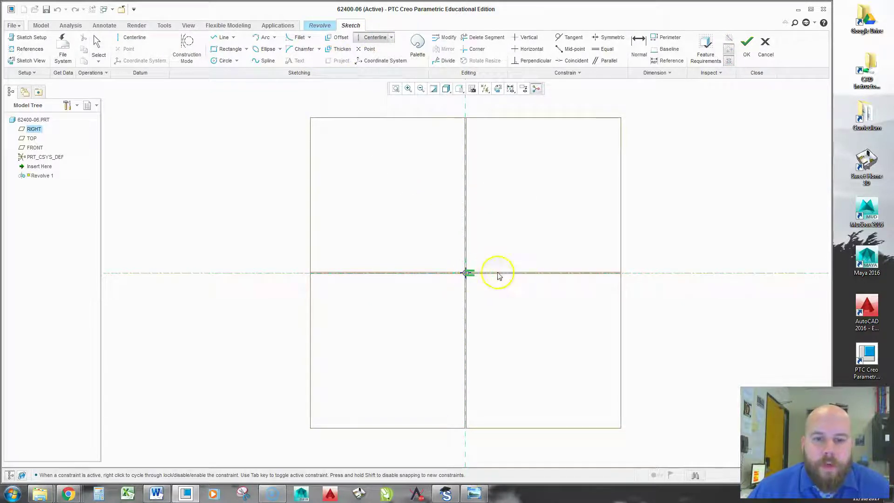
click(567, 269)
middle_click(586, 199)
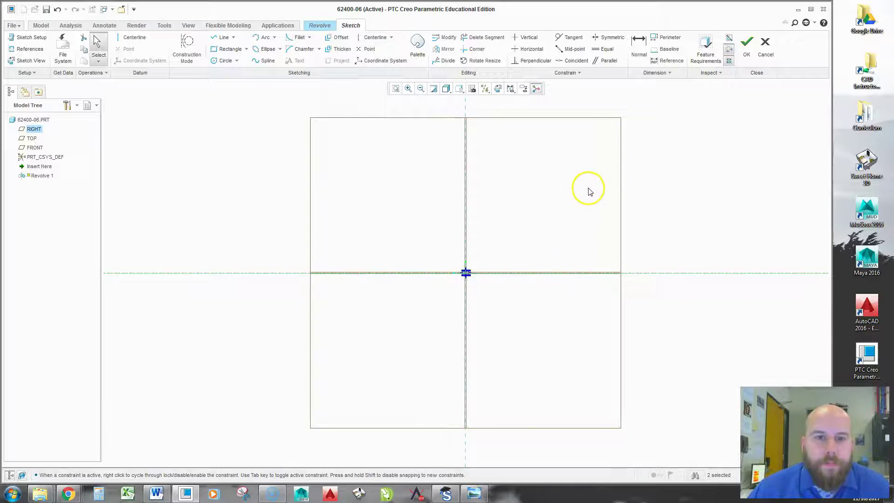
Step: Sketch a rectangle about 178.4 wide and 53.4 high across the vertical reference, about 67.9 above the horizontal centerline
click(228, 49)
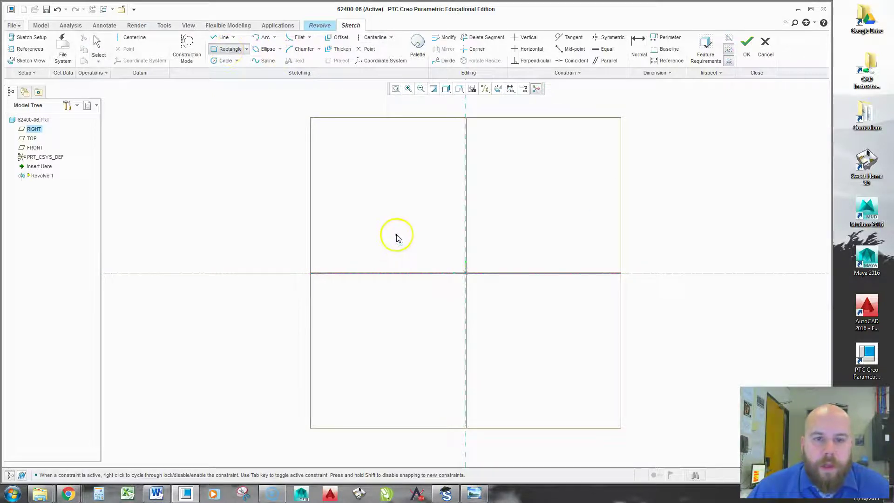
click(413, 199)
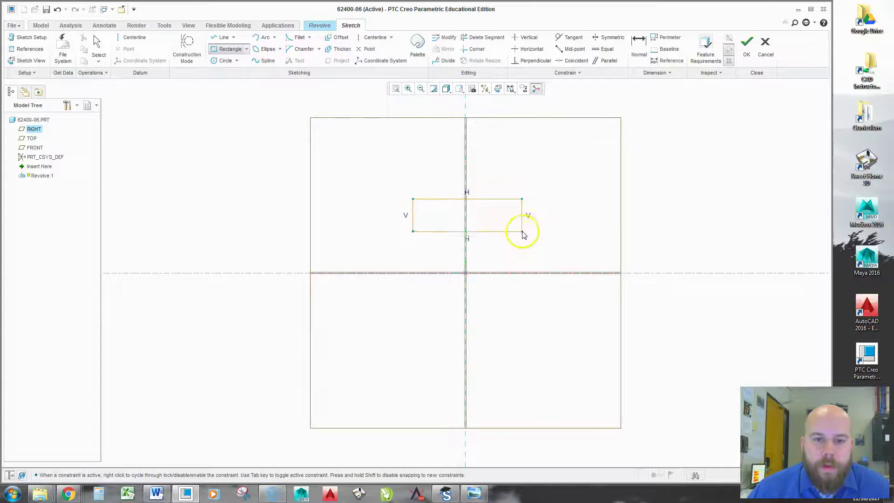
click(522, 232)
middle_click(550, 182)
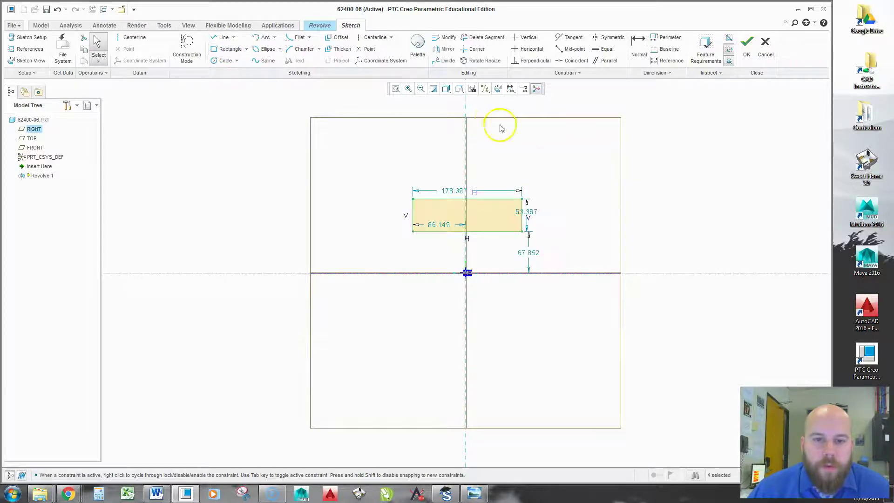
Step: Place a point at the midpoint of the rectangle's lower edge and make it coincident with the vertical reference
click(363, 51)
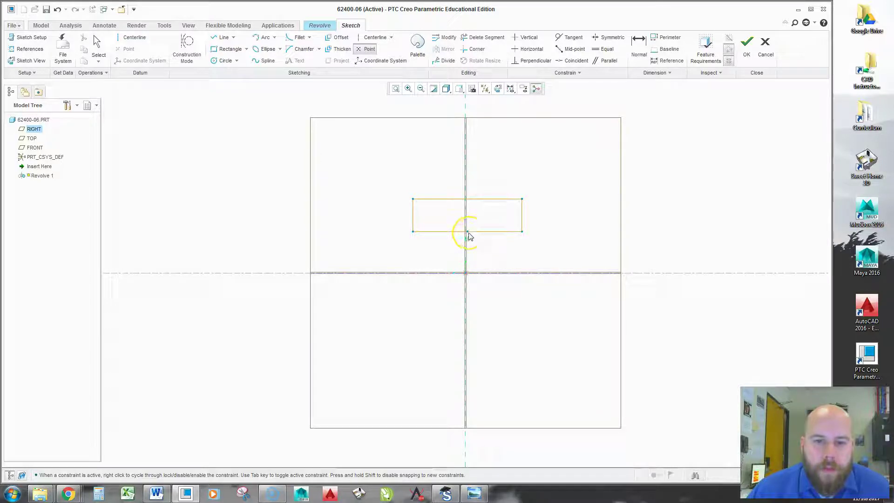
middle_click(524, 156)
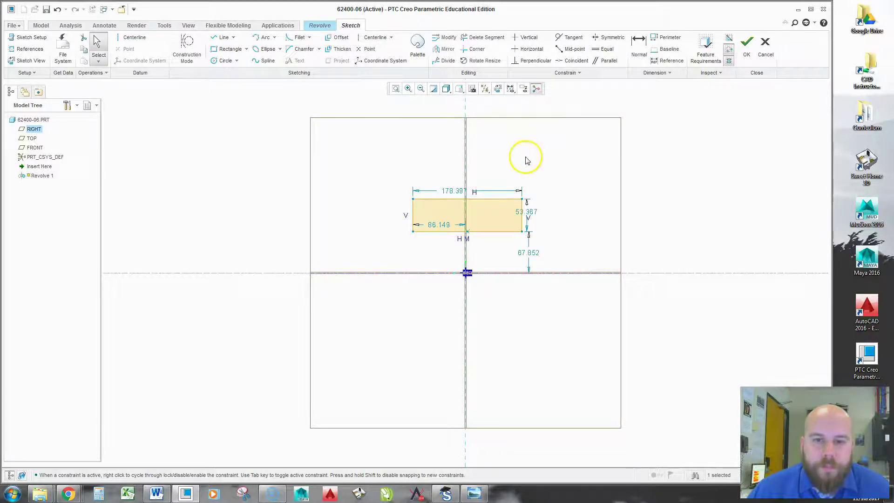
click(571, 61)
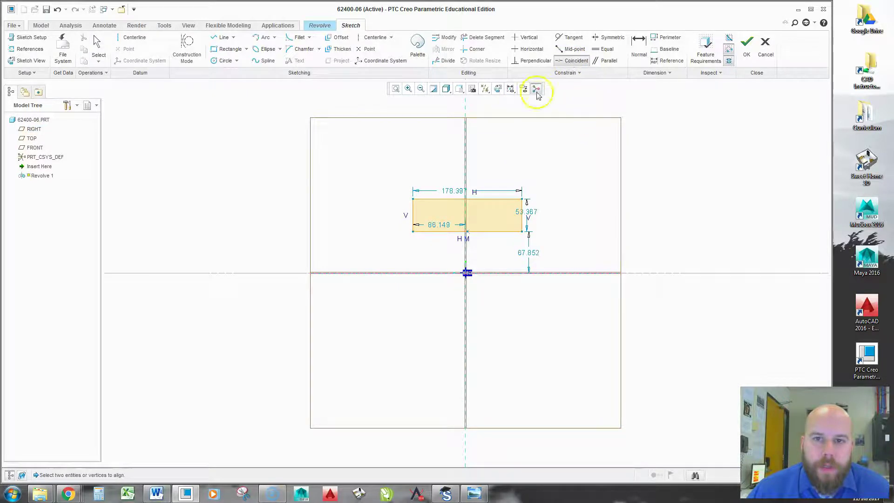
click(467, 234)
click(465, 252)
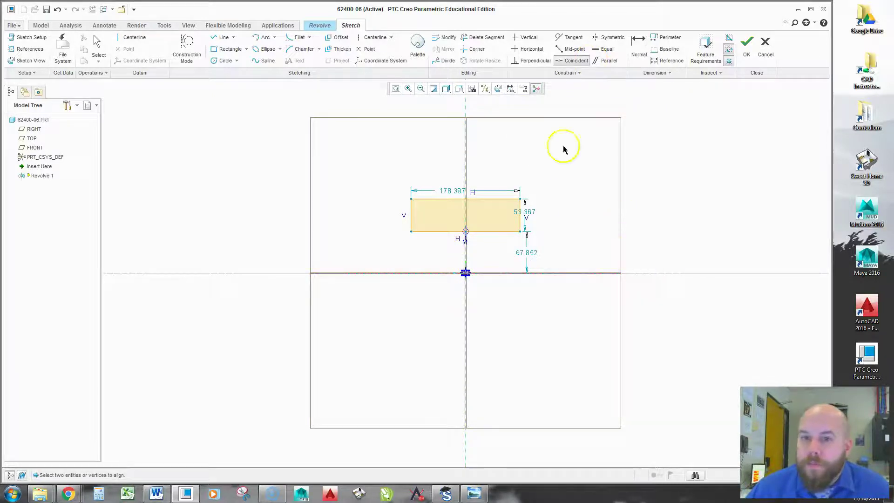
middle_click(452, 191)
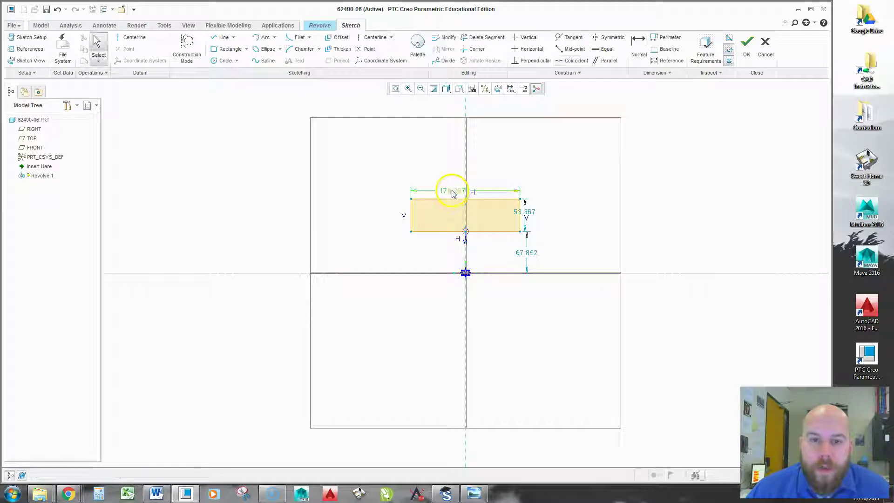
Step: Try modifying the rectangle's width dimension
click(447, 192)
right_click(445, 195)
click(485, 211)
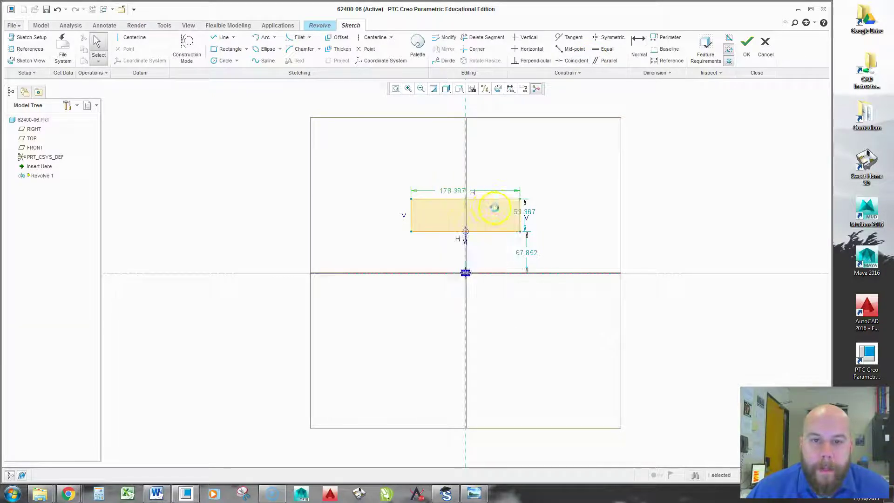
mouse_move(865, 225)
mouse_down()
mouse_move(891, 222)
mouse_move(750, 227)
mouse_move(869, 224)
mouse_move(797, 233)
mouse_move(847, 249)
mouse_up()
click(843, 309)
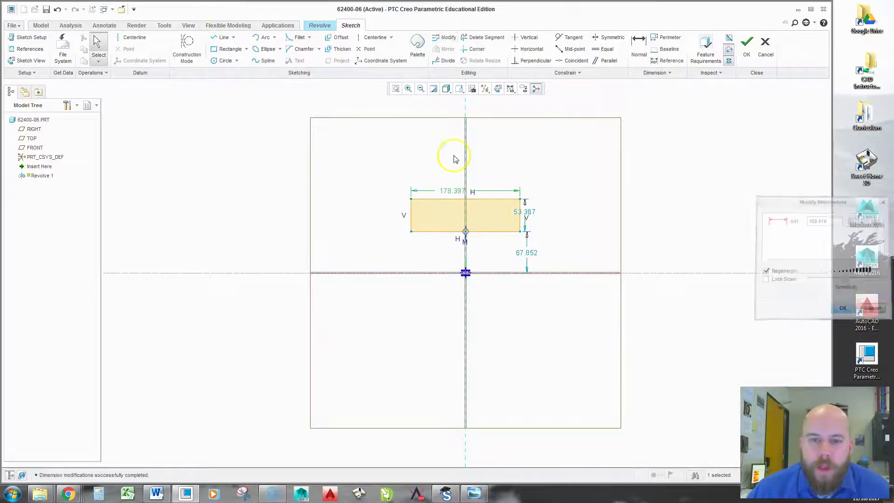
Step: Sketch the rim circle centered on the vertical reference, about 147 above the rectangle's upper edge
click(226, 62)
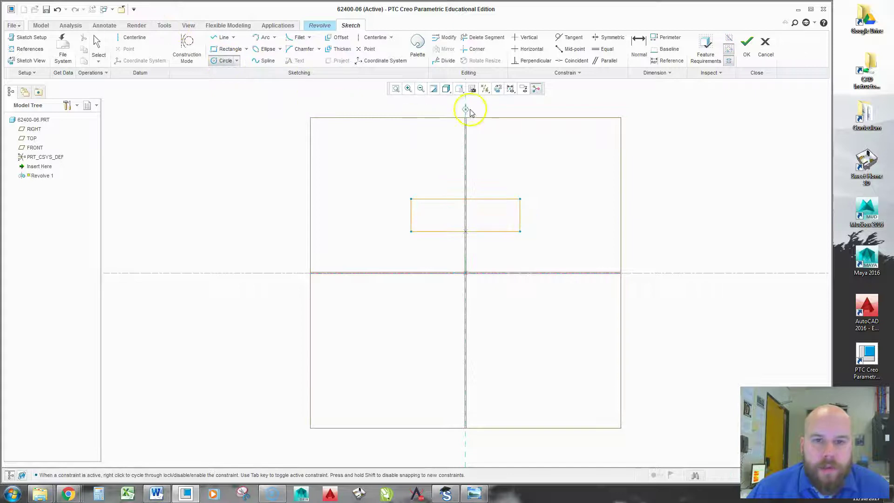
click(466, 109)
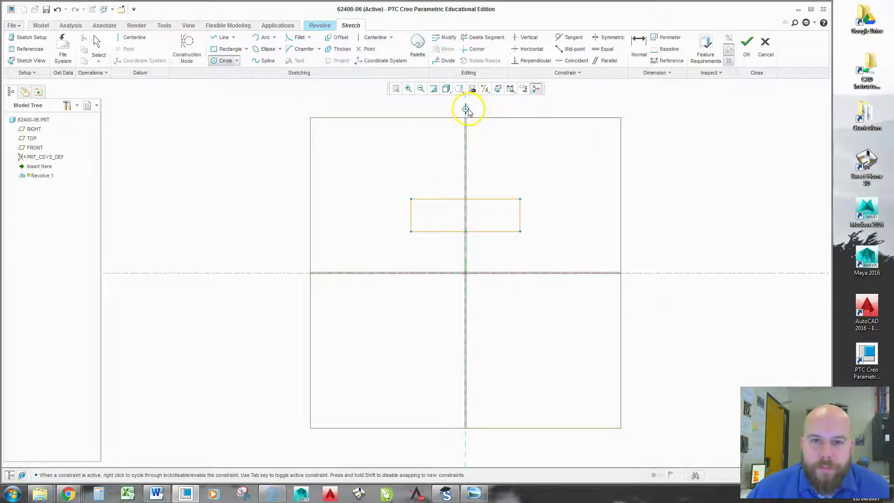
click(466, 146)
middle_click(519, 180)
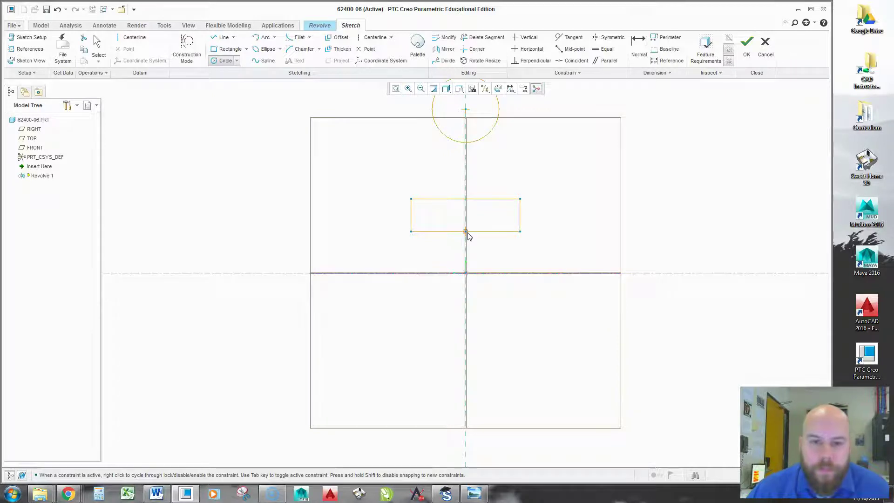
Step: Sketch a circle about 159 in diameter centered on the midpoint of the rectangle's lower edge
click(466, 233)
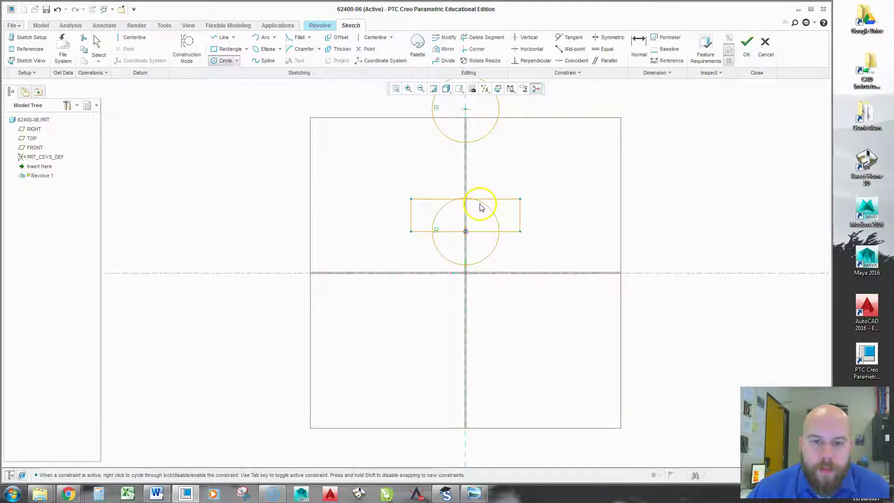
click(485, 209)
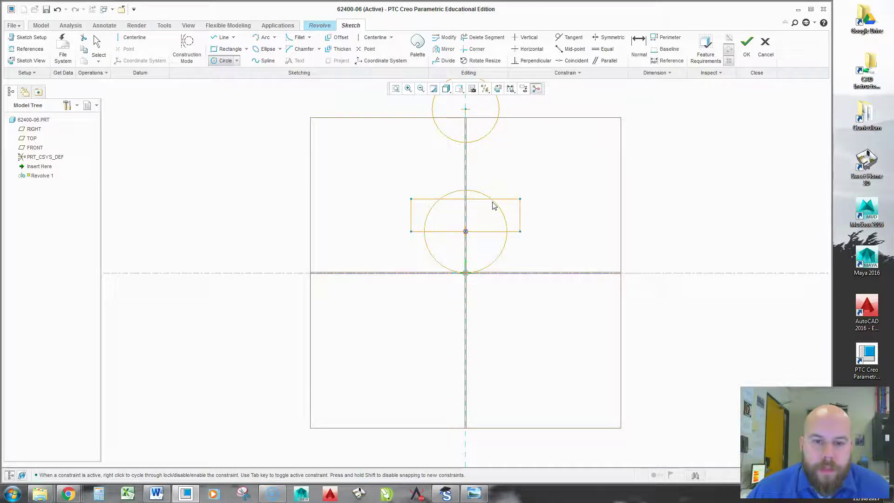
scroll(485, 205, up, 4)
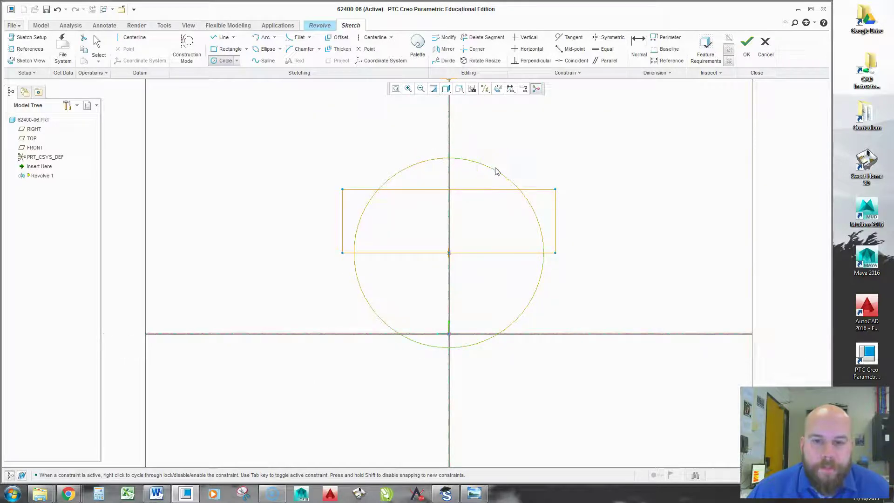
click(497, 171)
middle_click(609, 167)
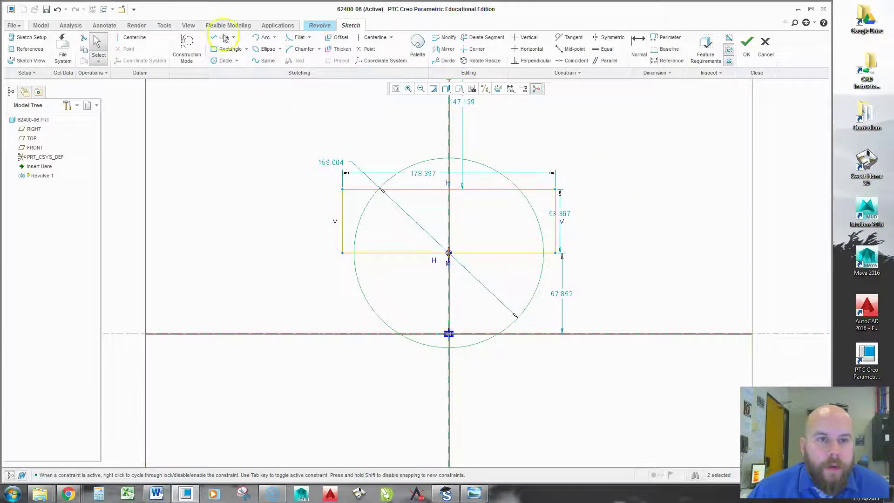
Step: Trim the hub circle with Delete Segment, keeping only the arc above the rectangle's upper edge
click(485, 38)
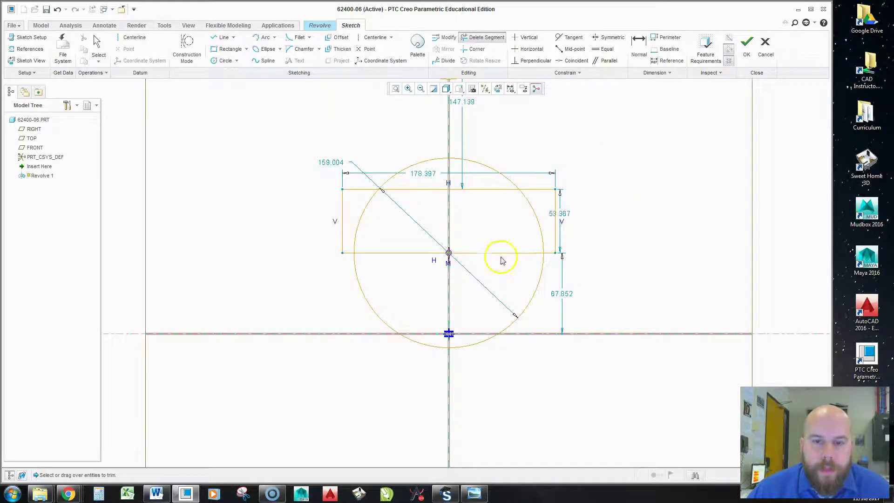
click(534, 306)
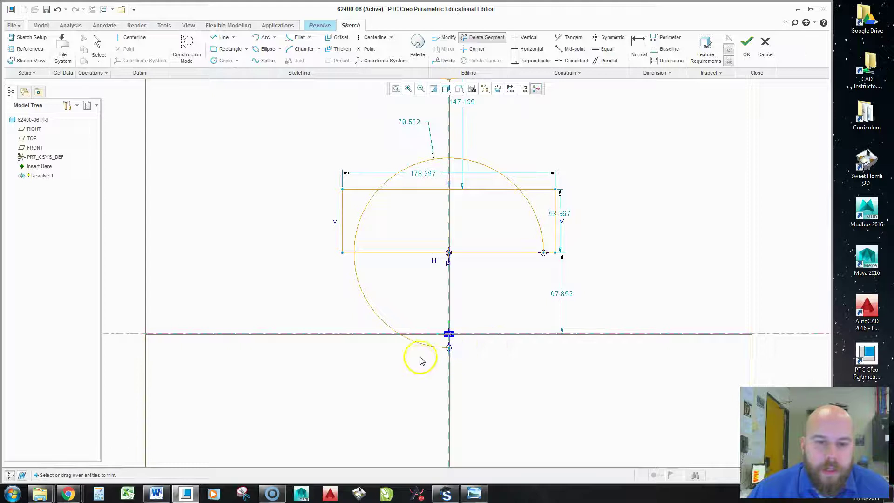
mouse_move(425, 339)
mouse_down()
mouse_move(368, 306)
mouse_move(392, 265)
mouse_up()
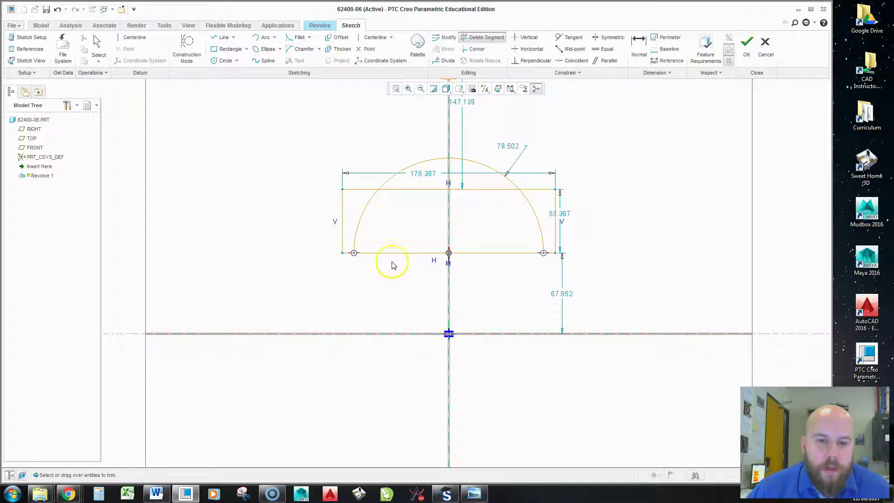
click(363, 210)
click(536, 214)
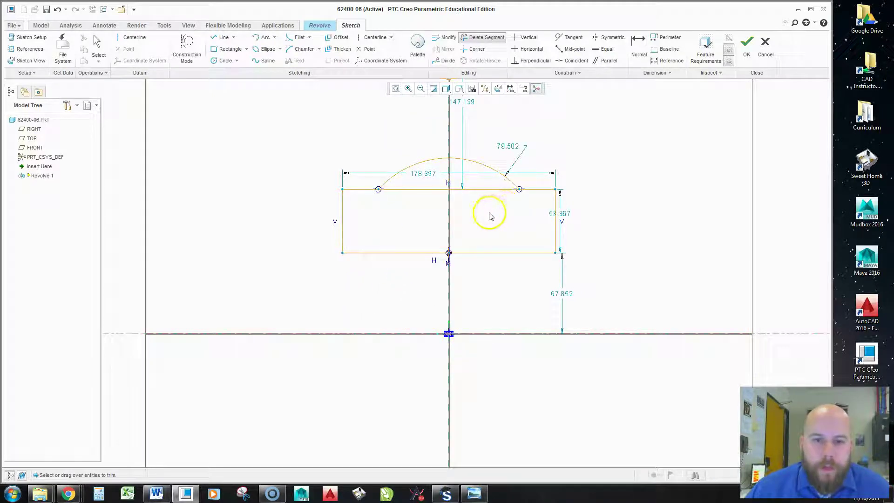
Step: Trim away the segment of the hub rectangle's upper edge that lies beneath the arc
mouse_move(490, 216)
mouse_down()
mouse_move(455, 184)
mouse_move(421, 197)
mouse_up()
middle_click(454, 320)
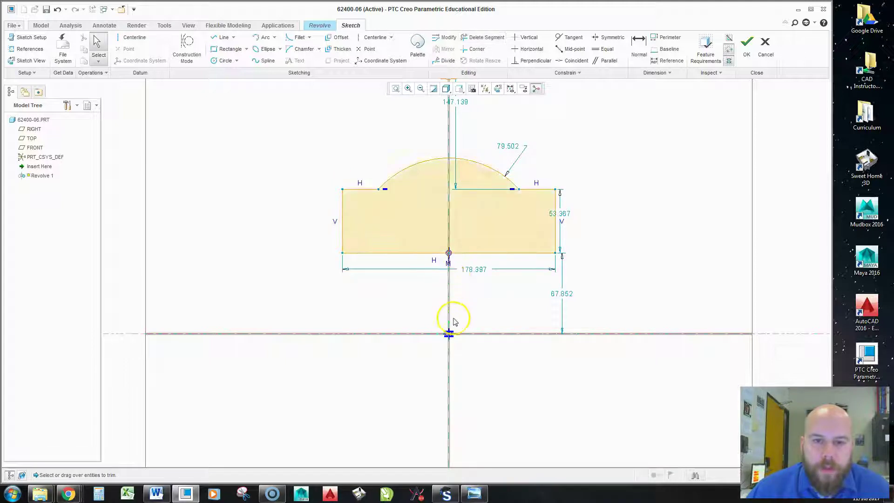
Step: Scale the whole sketch with Modify by locking the scale and setting the rim circle's diameter to 1.125
scroll(454, 323, up, 2)
scroll(454, 323, up, 1)
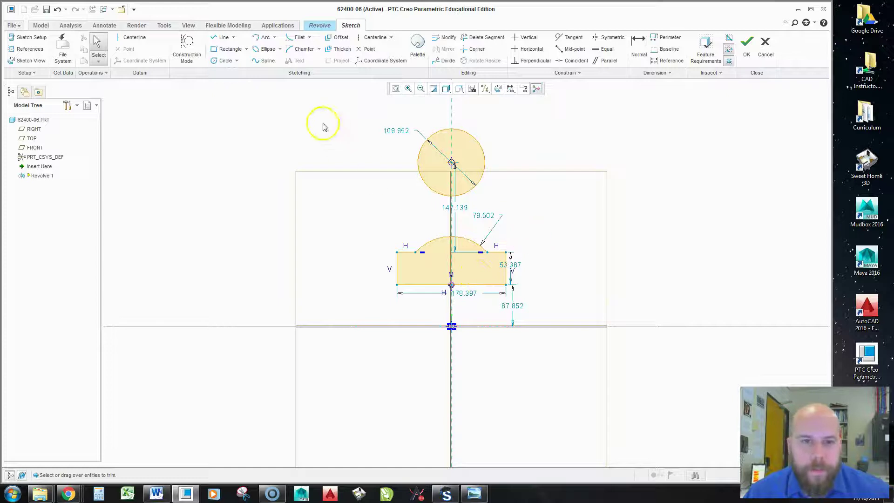
mouse_move(300, 111)
mouse_down()
mouse_move(425, 197)
mouse_move(593, 361)
mouse_up()
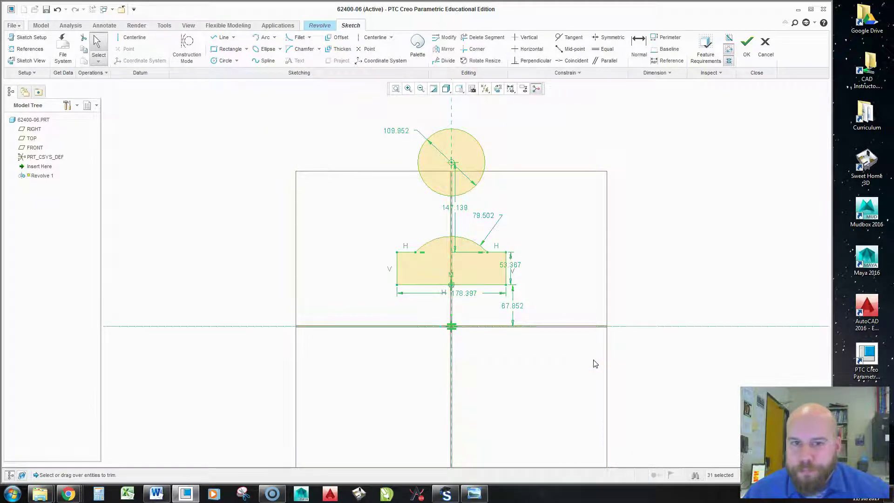
right_click(526, 205)
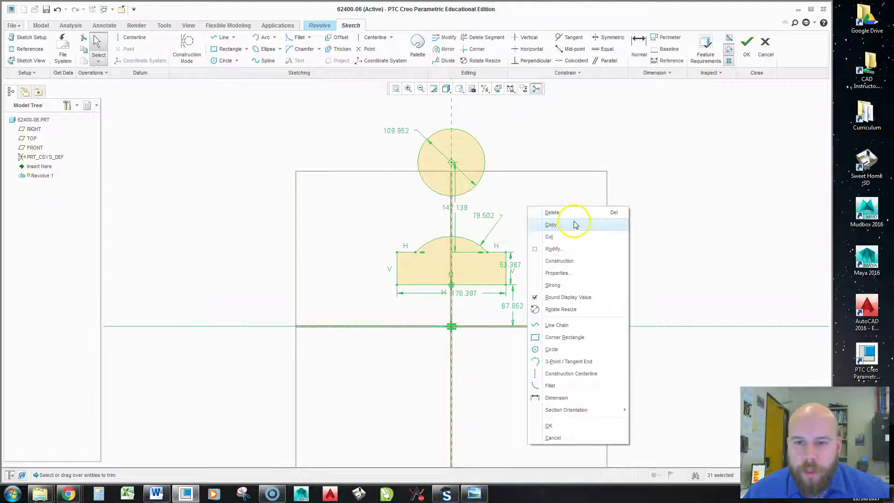
click(576, 253)
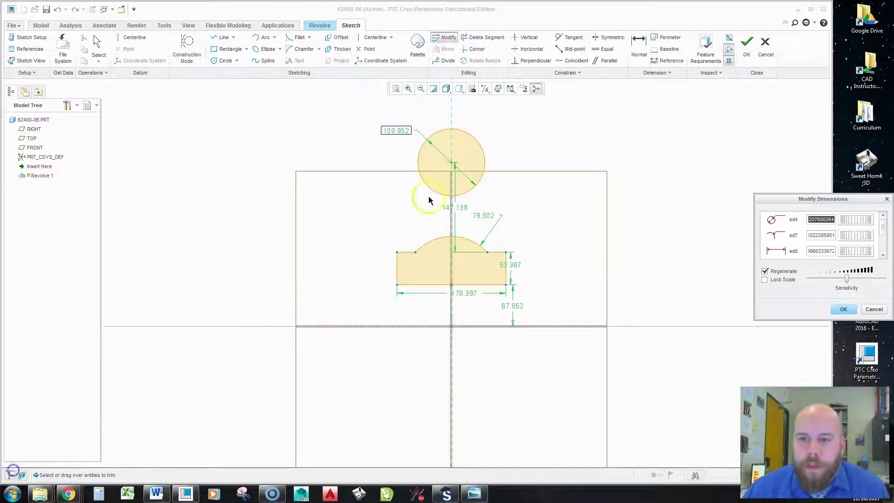
click(779, 282)
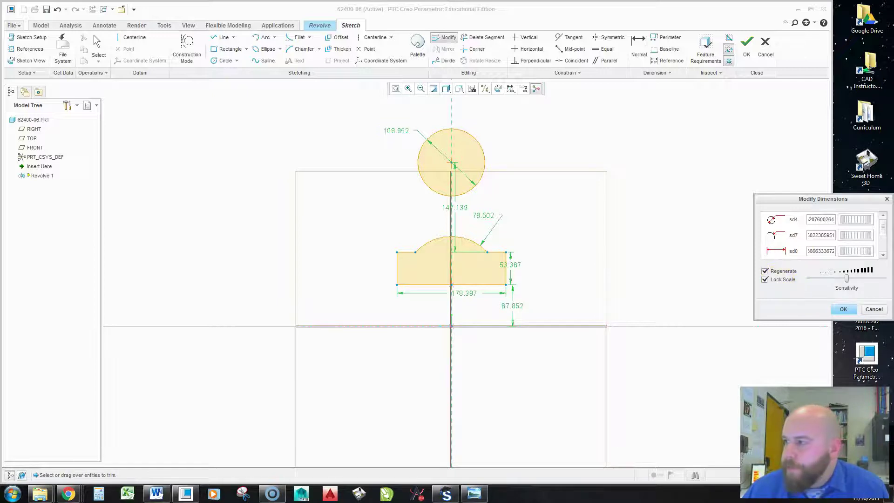
double_click(816, 218)
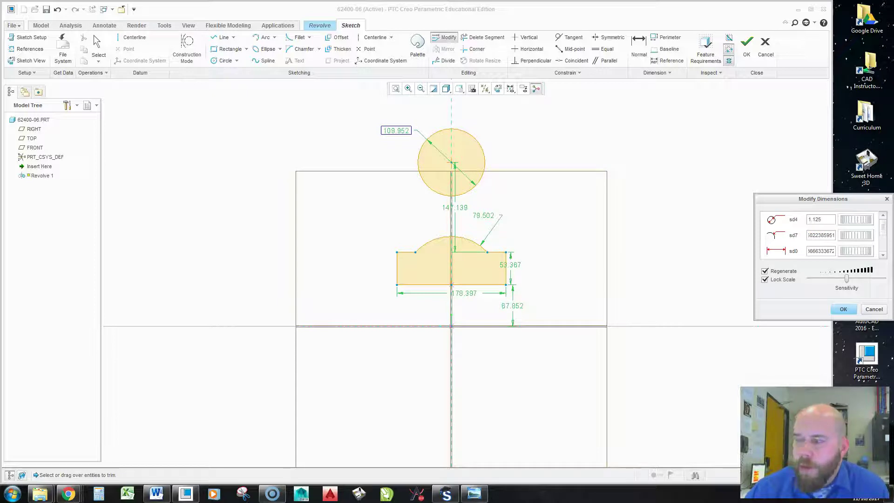
text(1.125)
key(Return)
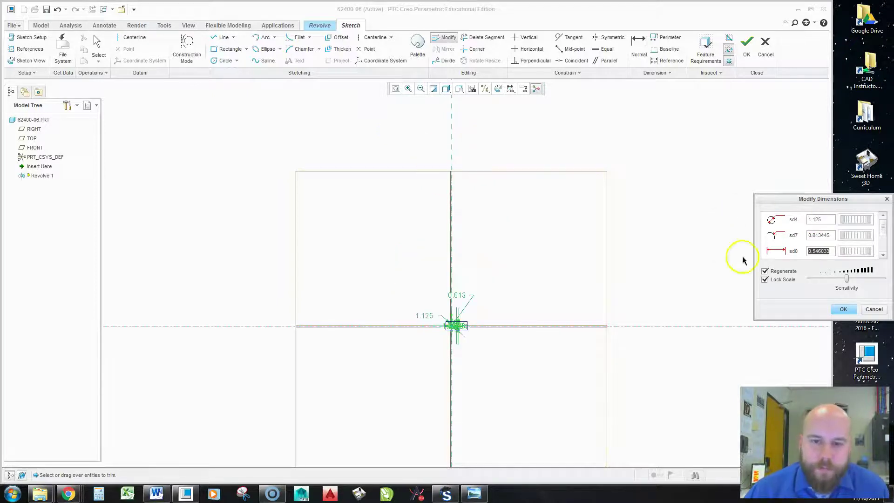
click(844, 311)
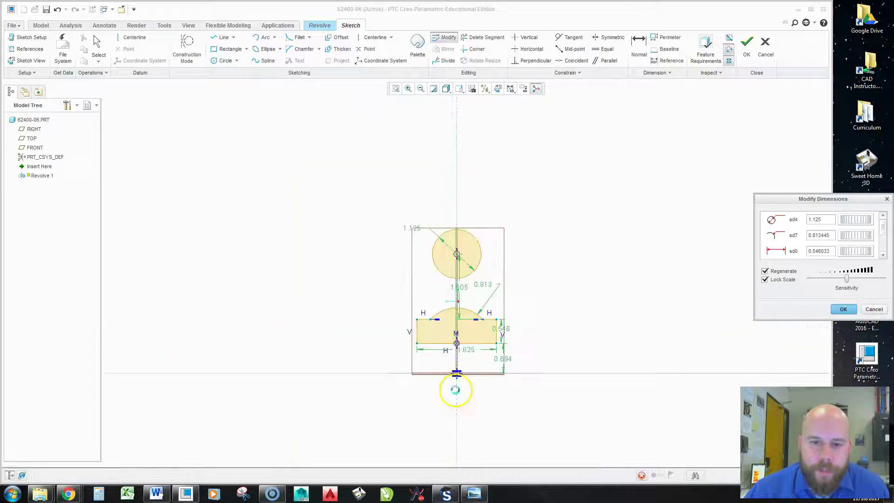
click(601, 217)
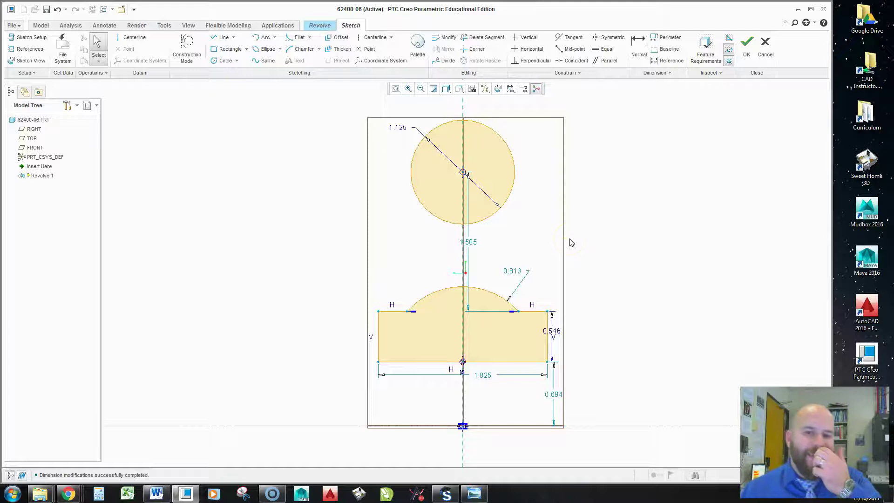
Step: Add a diameter dimension for the hub's lower edge about the horizontal revolve axis
scroll(410, 269, down, 1)
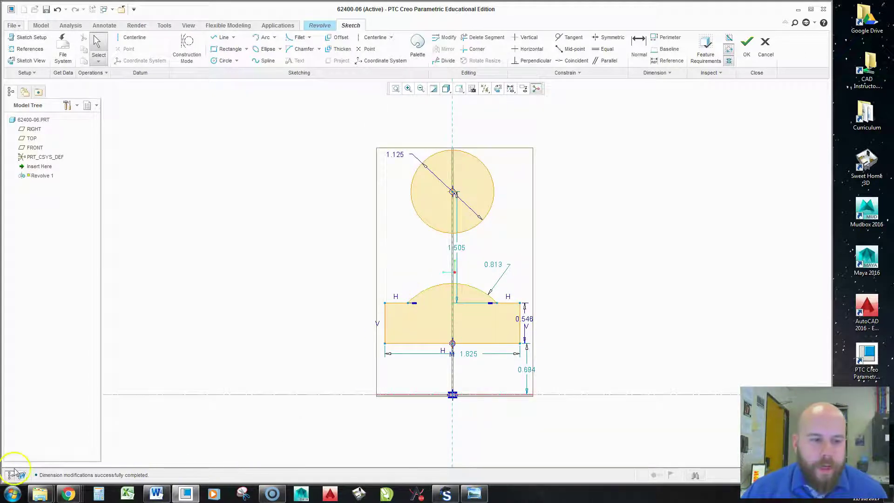
click(640, 44)
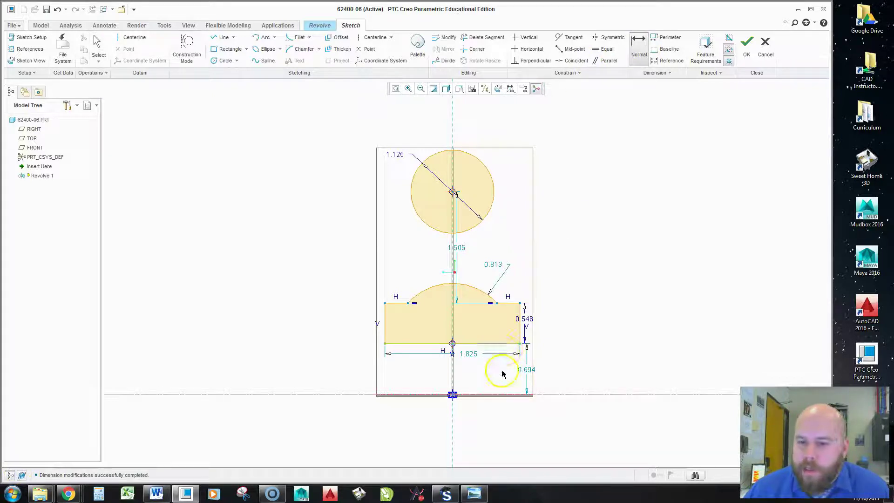
middle_click(580, 372)
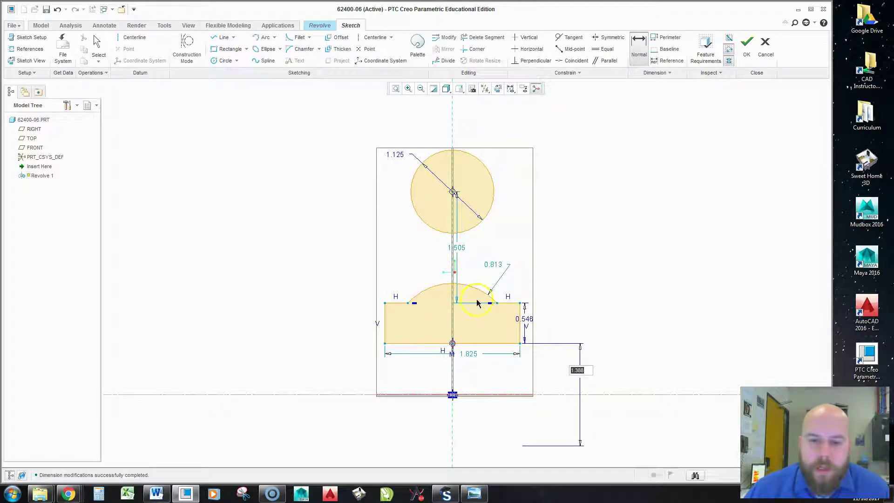
middle_click(599, 398)
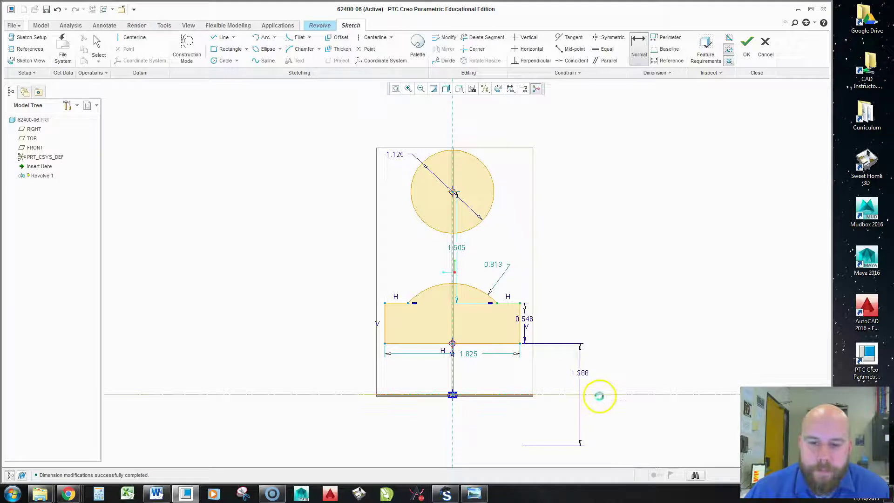
Step: Add a diameter dimension for the hub's upper edge about the revolve axis and delete the conflicting 0.546 height dimension
middle_click(623, 334)
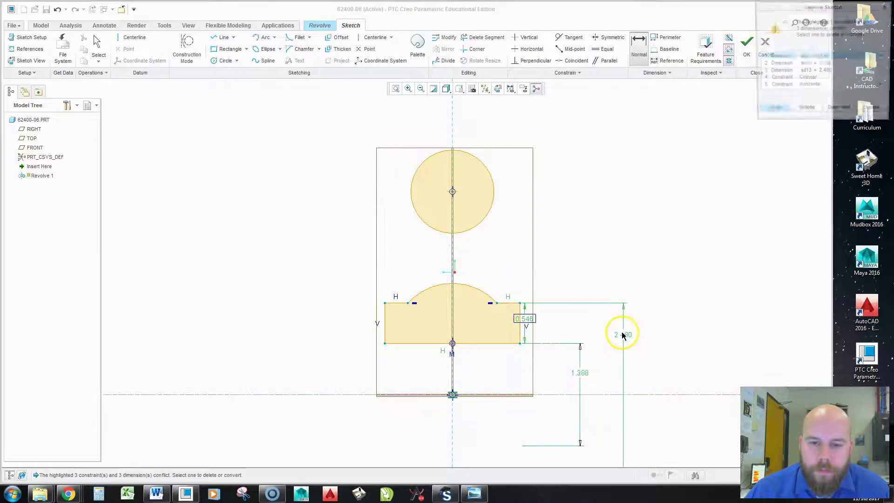
click(521, 319)
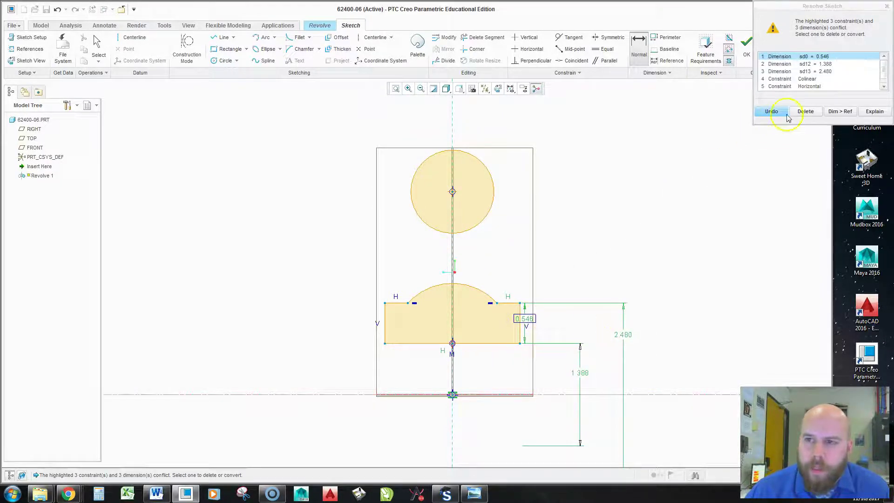
click(805, 111)
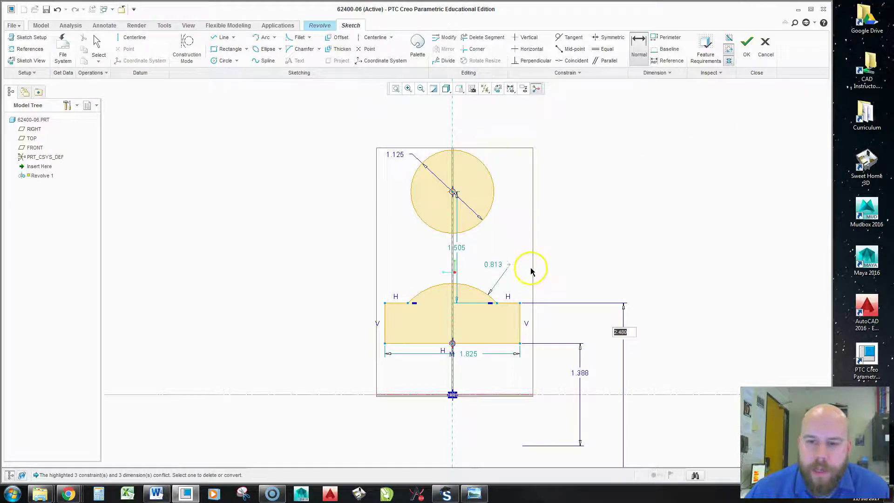
Step: Dimension the hub arc's radius and move the hub's width dimension below the revolve axis
click(477, 292)
middle_click(536, 244)
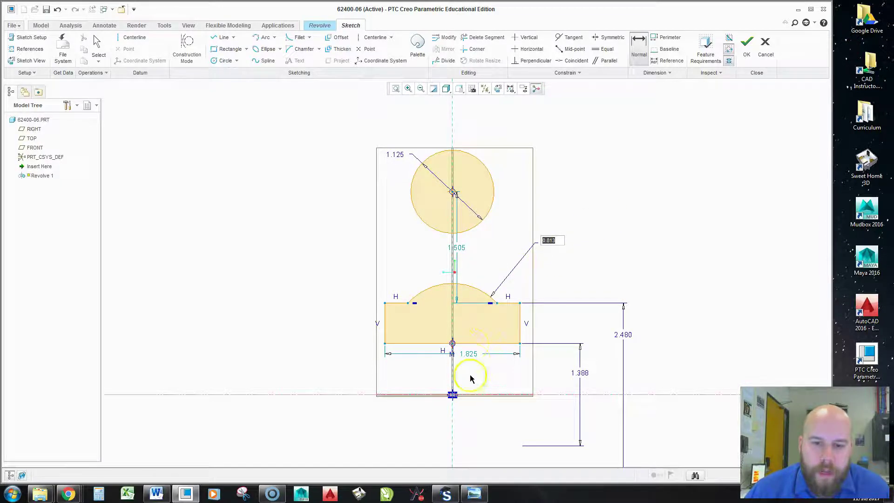
click(471, 355)
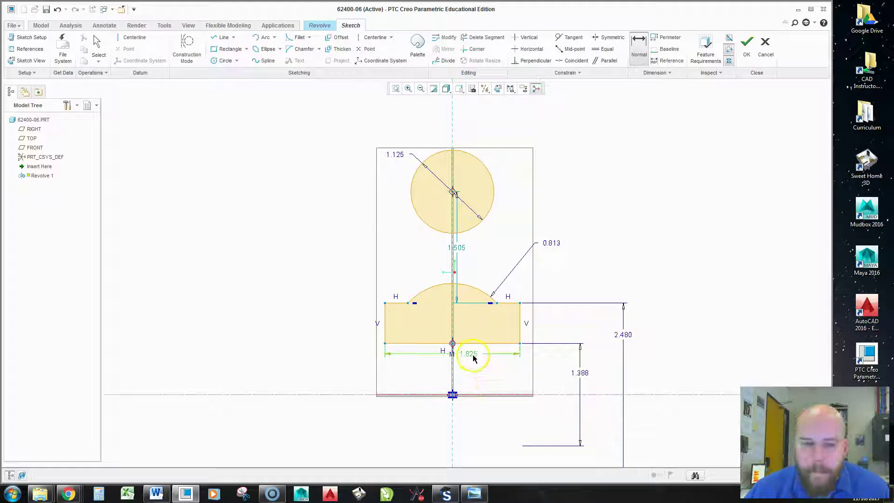
middle_click(483, 413)
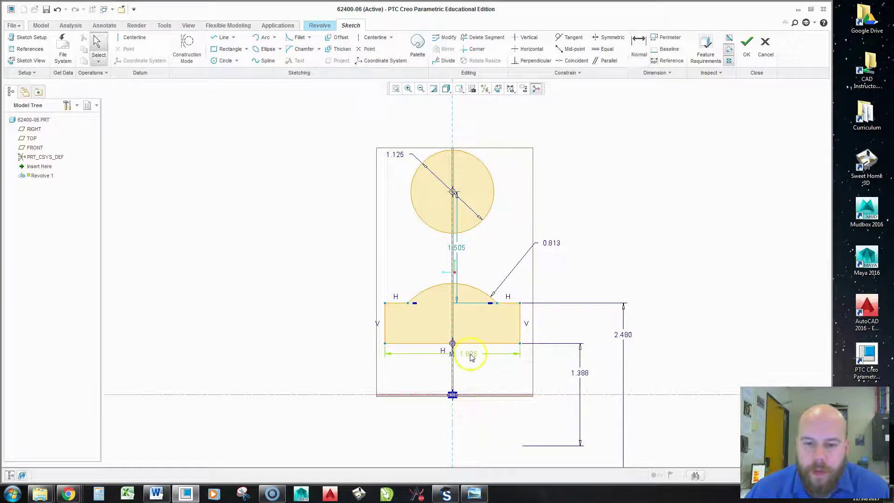
drag(473, 356, 494, 422)
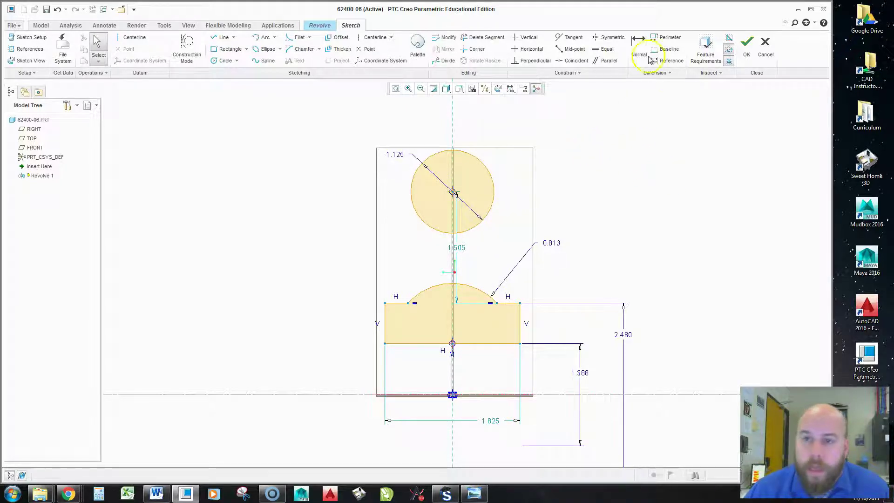
Step: Add a diameter dimension from the rim circle's center about the revolve axis and set it to 10
click(639, 44)
scroll(454, 136, down, 1)
scroll(454, 136, down, 2)
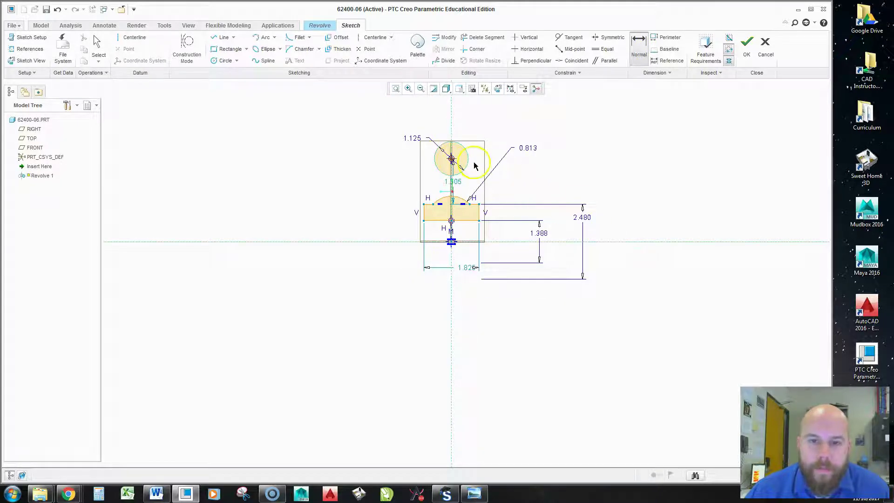
middle_click(628, 201)
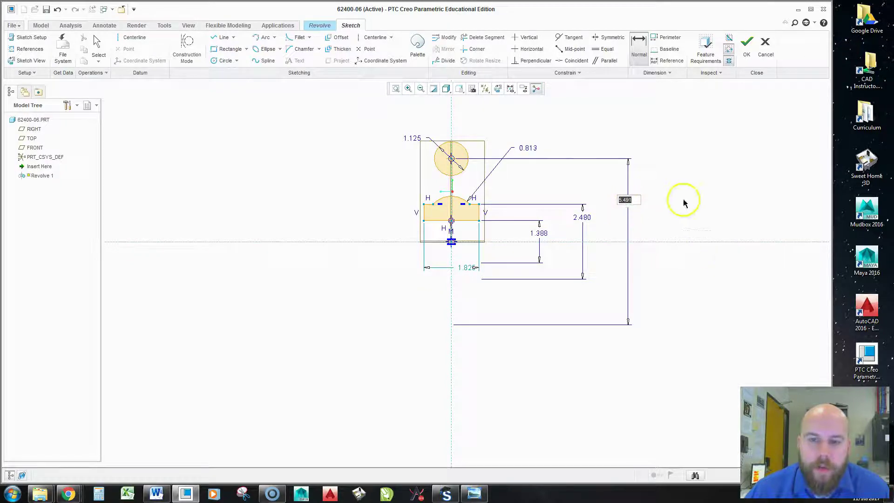
scroll(522, 152, up, 3)
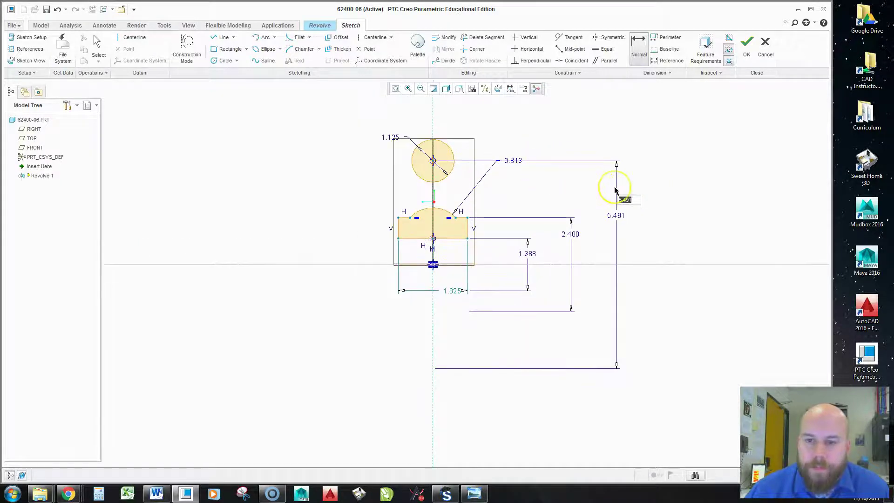
text(10)
key(Return)
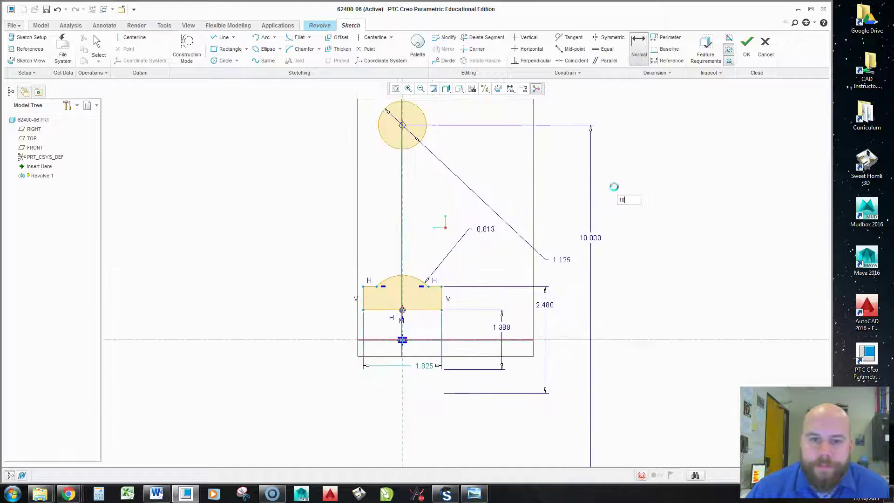
click(593, 180)
click(526, 213)
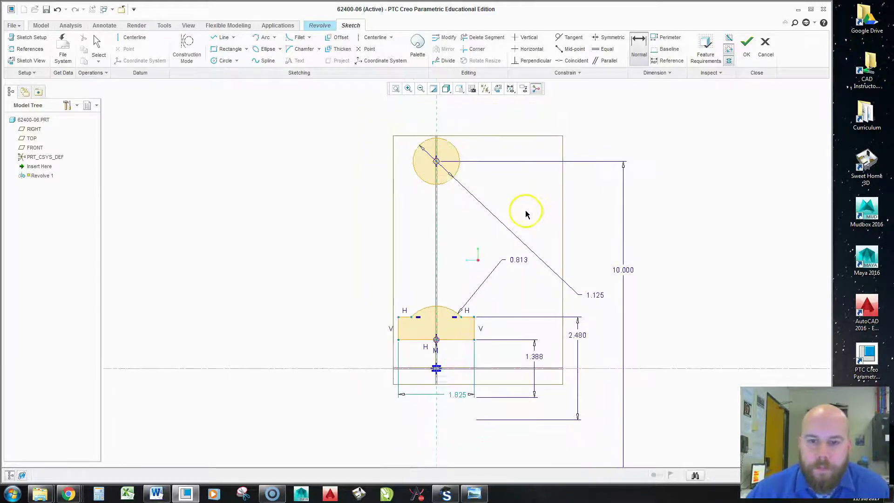
Step: Move the rim circle's 1.125 diameter dimension to just above and beside the circle
middle_click(596, 295)
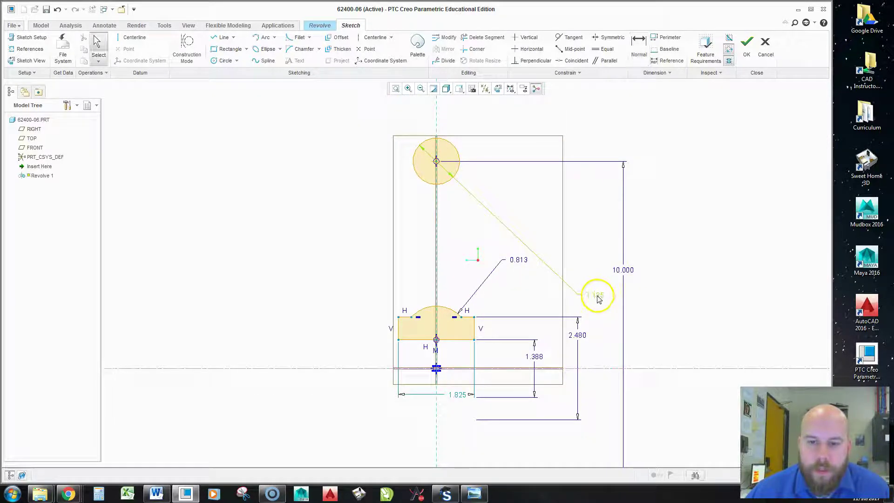
drag(598, 296, 479, 110)
drag(597, 296, 489, 128)
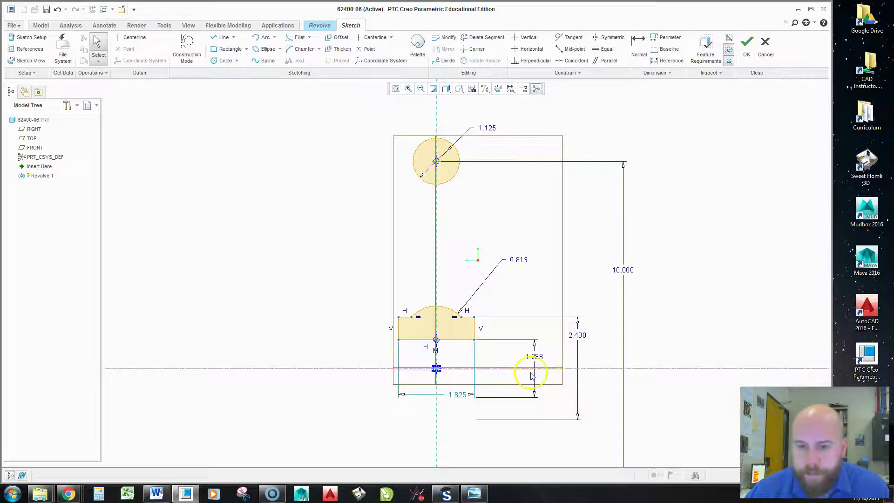
Step: Set the diameter at the hub's lower edge to 1.125 and the hub's width to 1.75
double_click(535, 357)
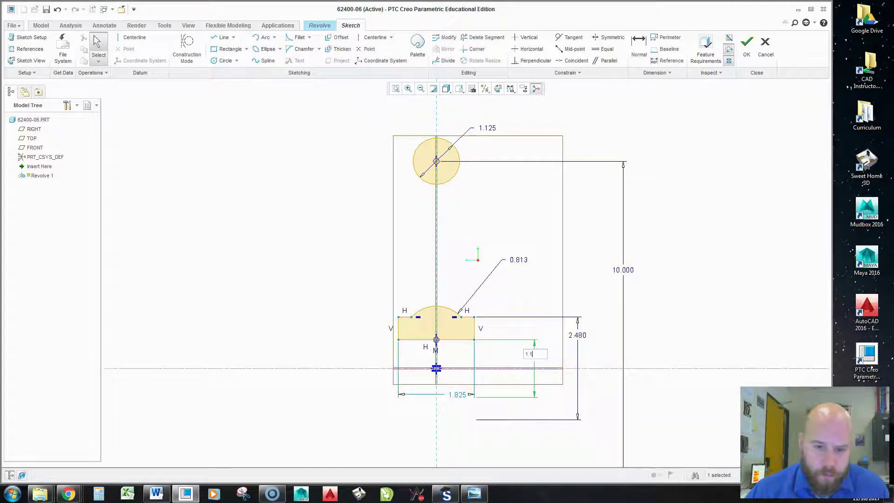
key(Return)
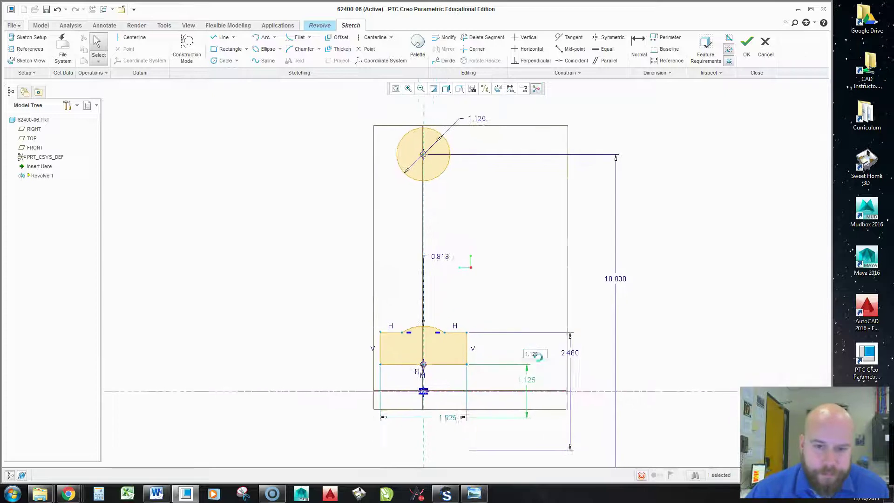
scroll(427, 287, up, 1)
scroll(442, 402, down, 1)
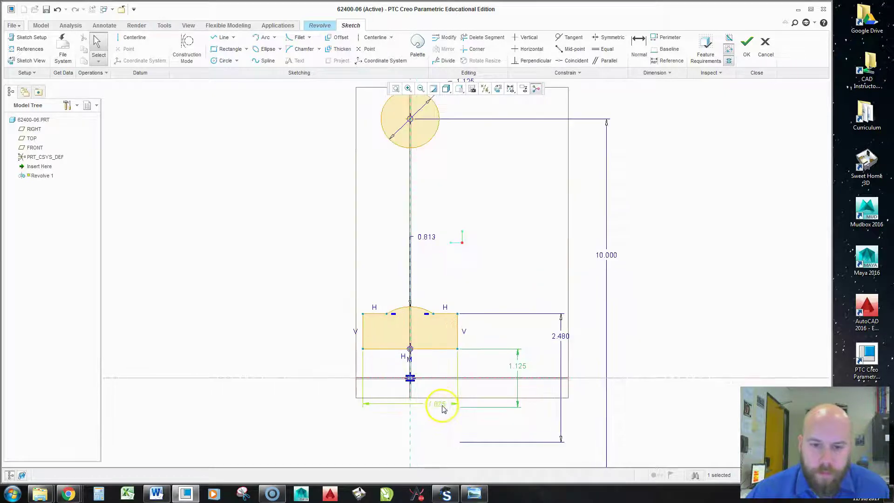
double_click(438, 405)
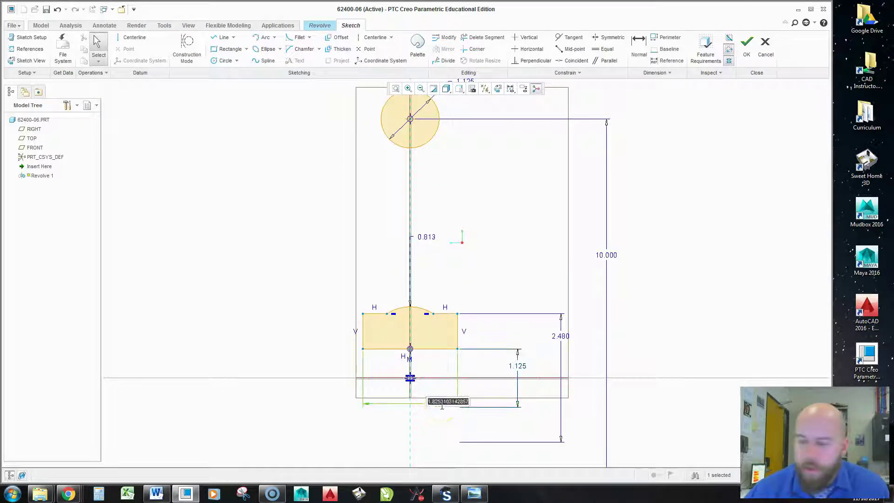
text(1.75)
key(Return)
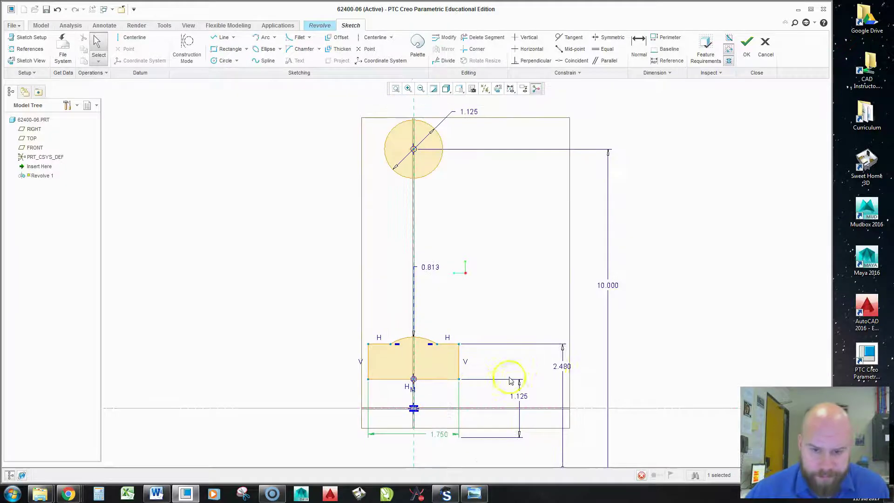
Step: Set the hub's outer diameter to 2.25 and the hub arc's radius to 0.625, moving the radius dimension beside the arc
double_click(569, 371)
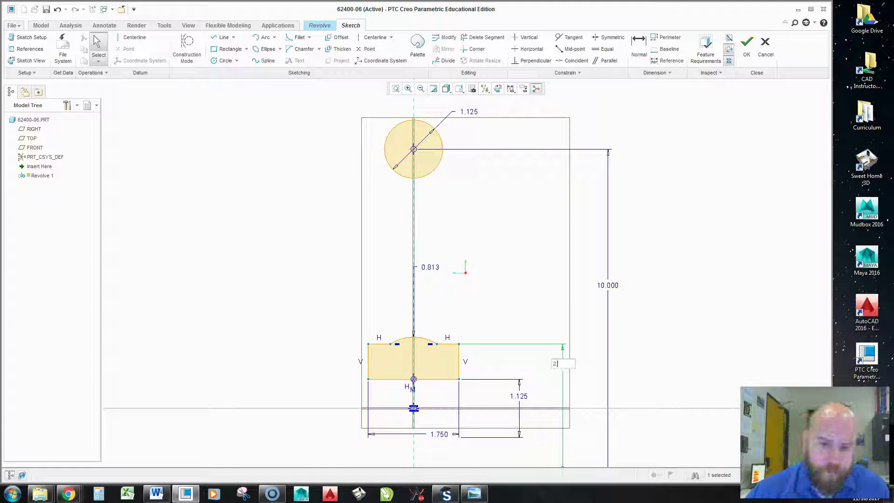
key(Return)
double_click(432, 268)
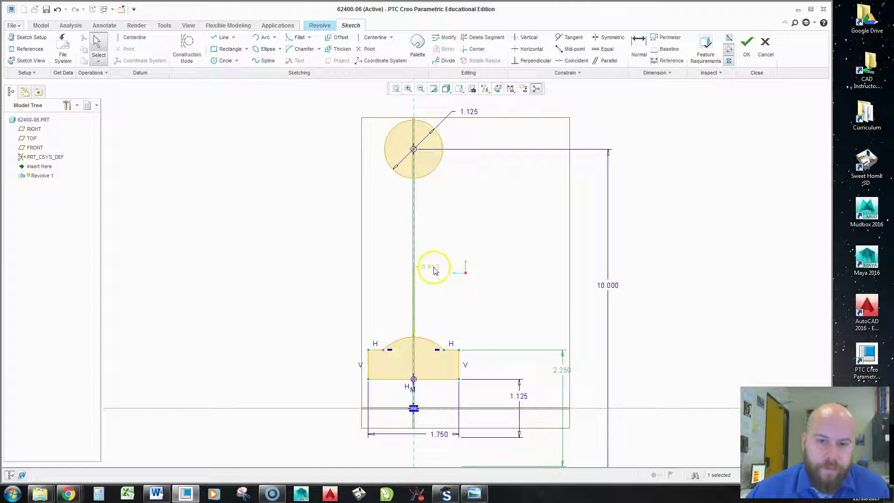
drag(431, 267, 437, 318)
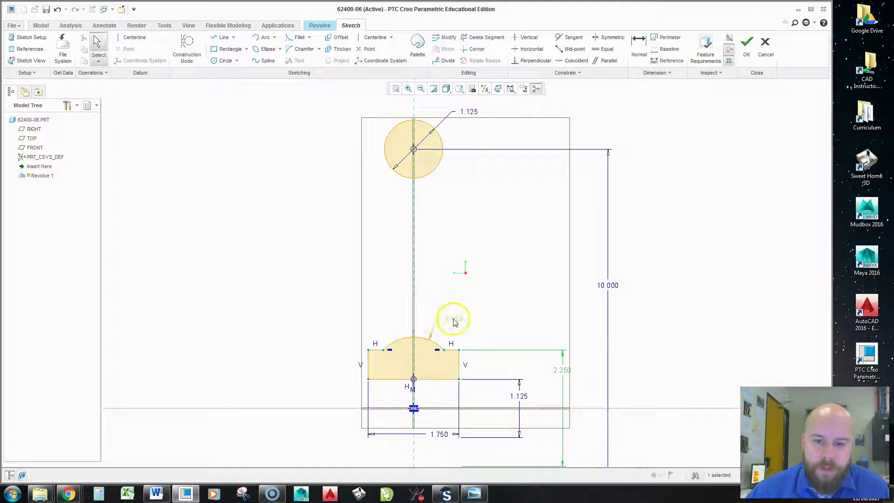
double_click(454, 319)
key(BackSpace)
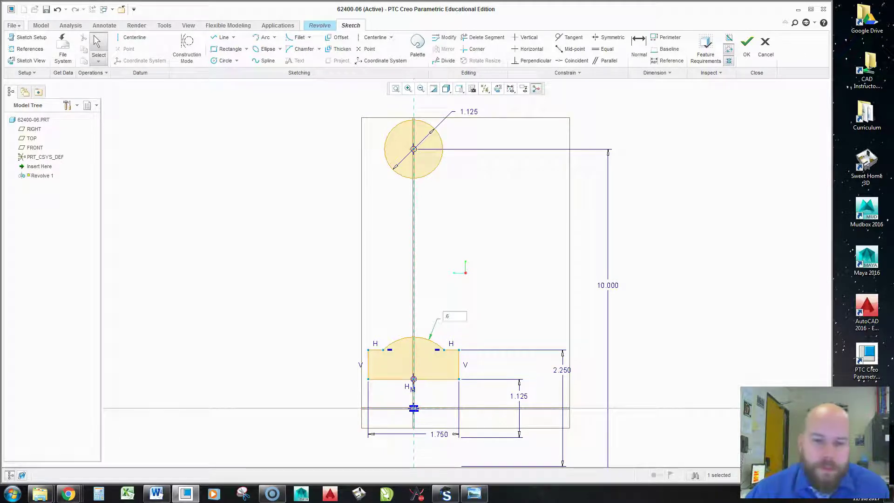
text(.625)
key(Return)
click(452, 293)
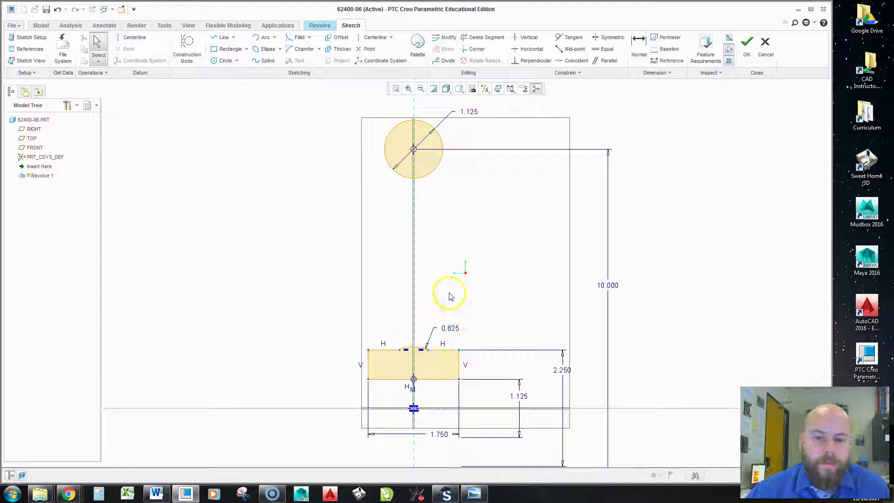
Step: Finish the section sketch and complete the 360° revolve of the hub and rim
scroll(425, 376, down, 1)
scroll(425, 372, up, 2)
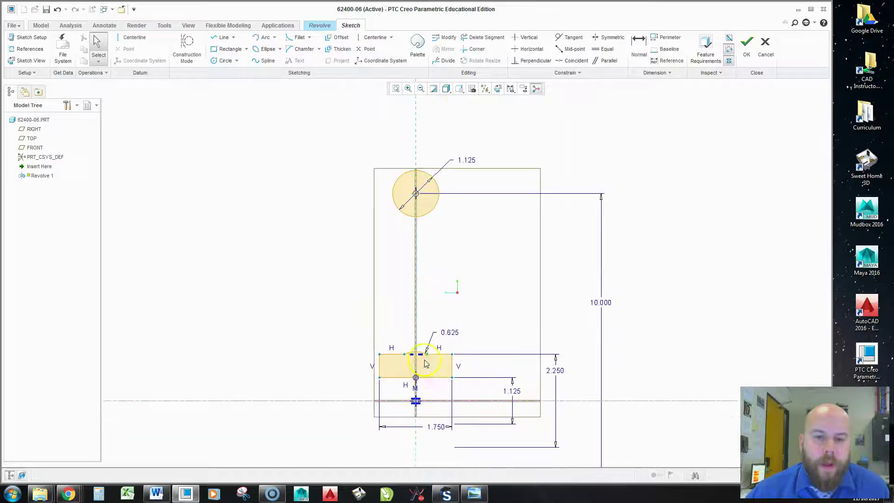
click(746, 43)
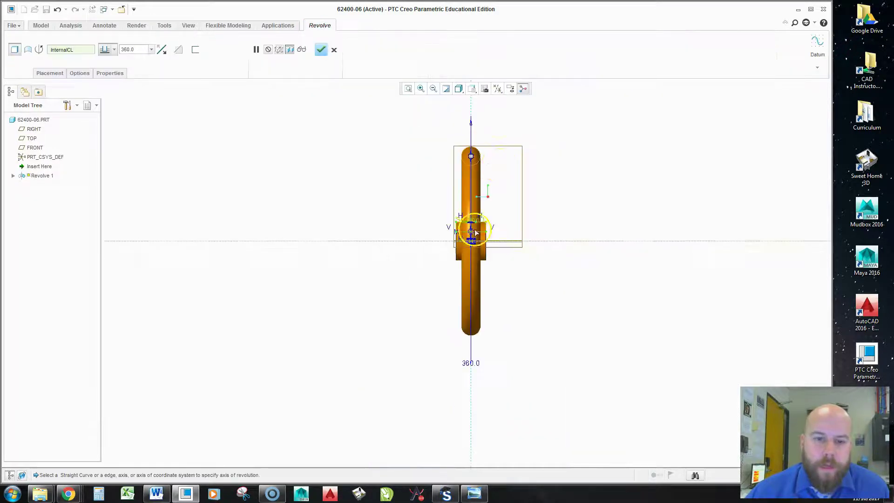
scroll(490, 201, down, 2)
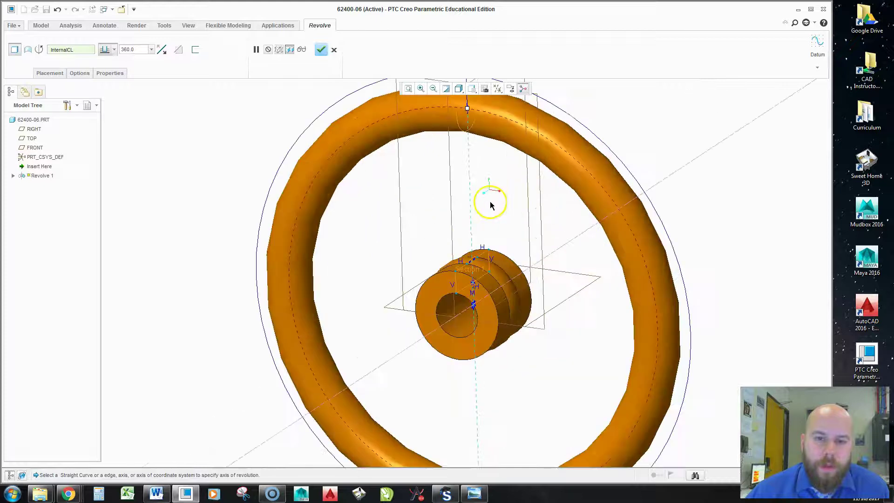
scroll(491, 205, up, 1)
middle_click(689, 218)
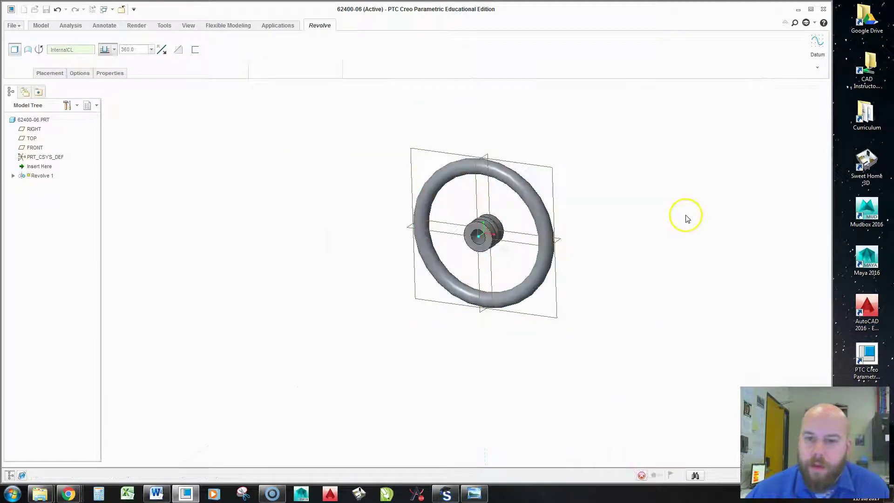
scroll(481, 190, down, 3)
scroll(499, 252, down, 2)
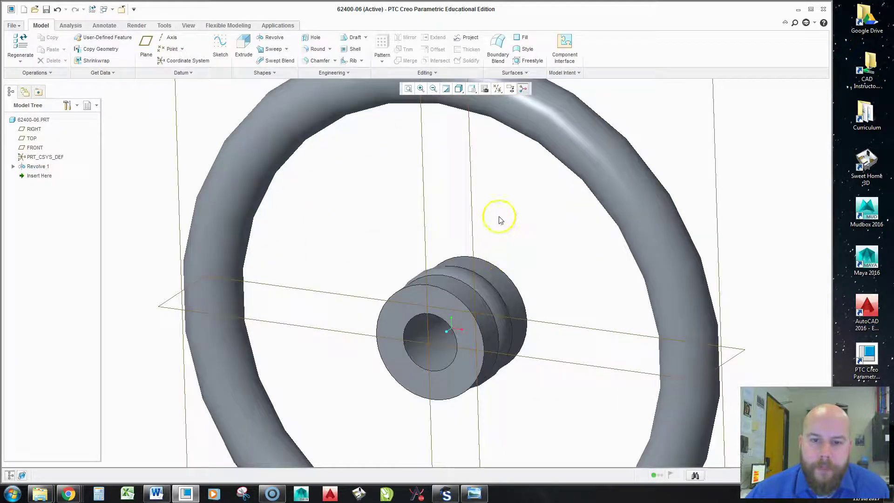
scroll(379, 183, up, 2)
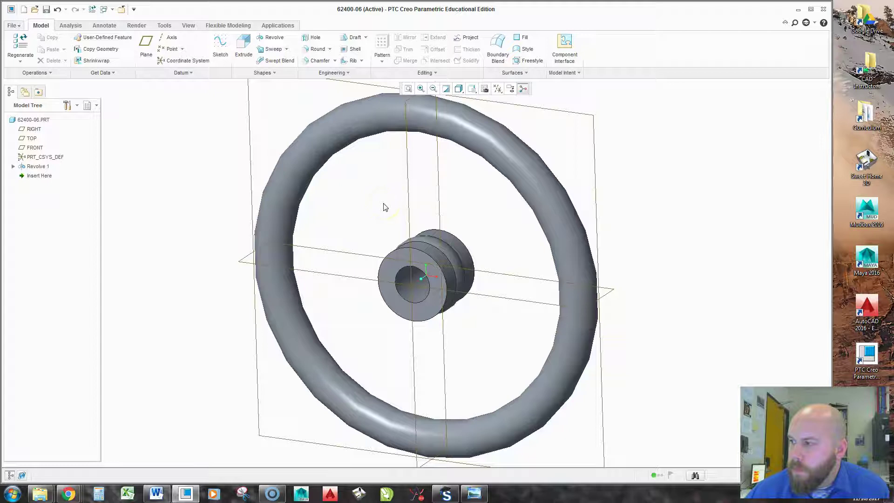
middle_drag(452, 235, 438, 238)
click(273, 140)
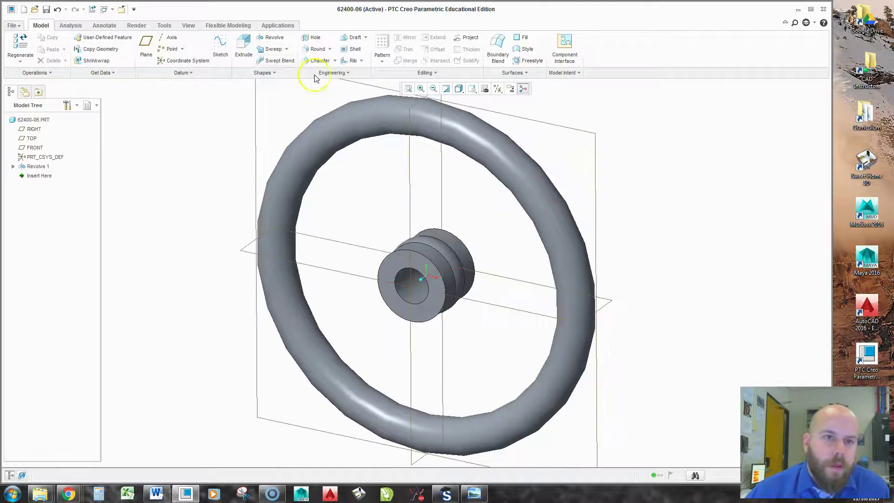
Step: Switch to the part drawing image and examine the valve handwheel's elliptical spoke section, then return to the Creo model
key(alt+Tab)
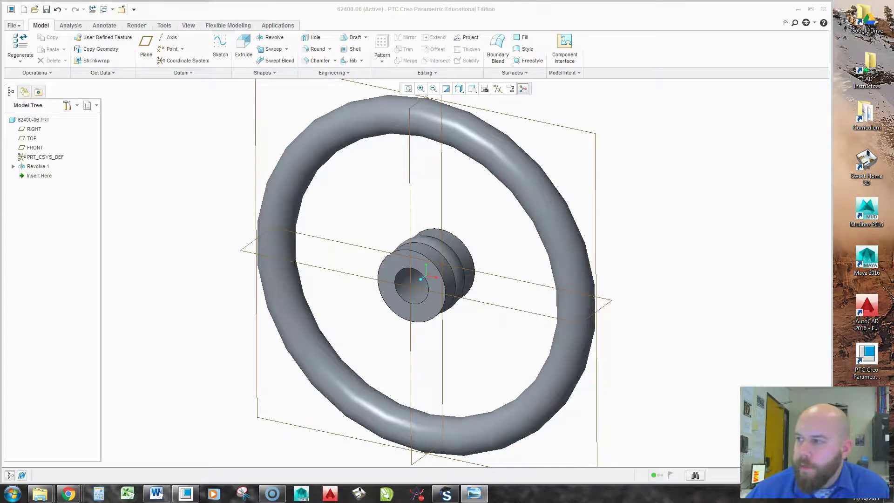
drag(426, 14, 424, 1)
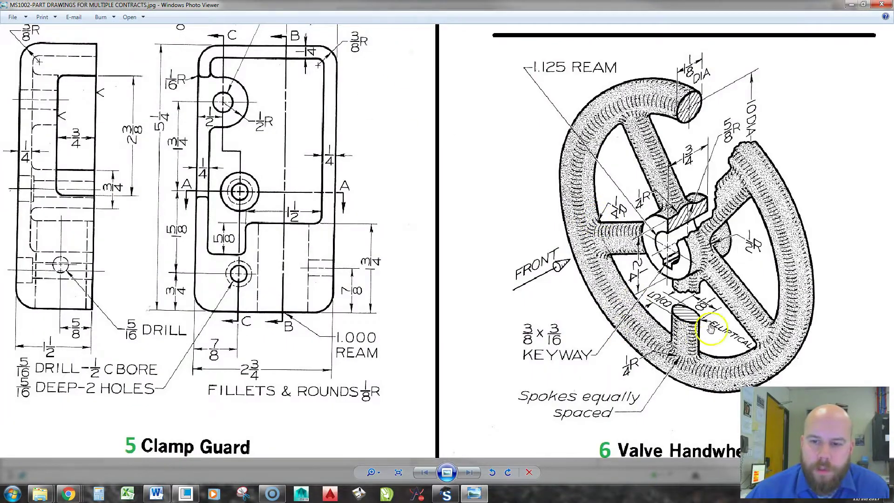
scroll(717, 327, up, 4)
mouse_move(717, 328)
mouse_down()
mouse_move(675, 309)
mouse_move(400, 302)
mouse_move(410, 234)
mouse_move(382, 207)
mouse_up()
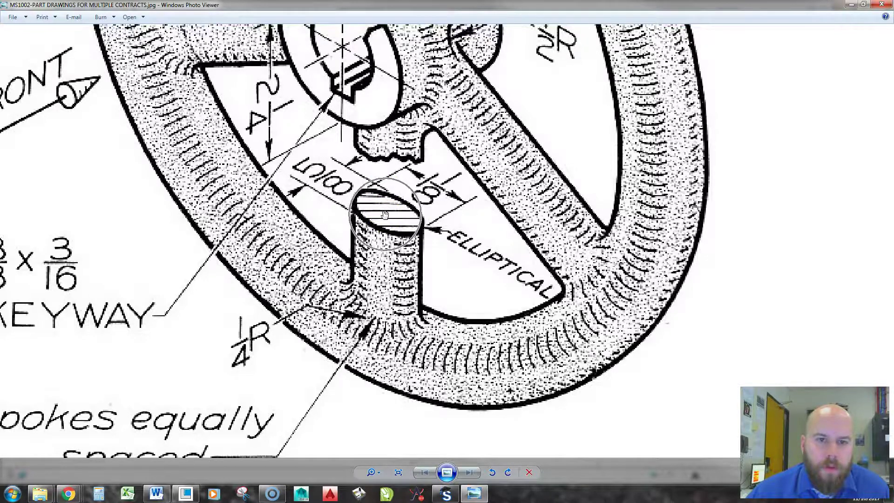
drag(380, 4, 0, 18)
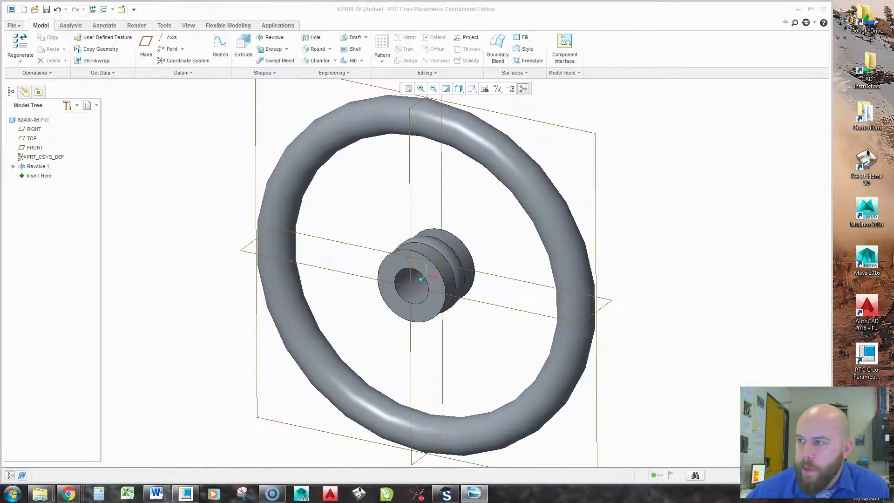
click(505, 239)
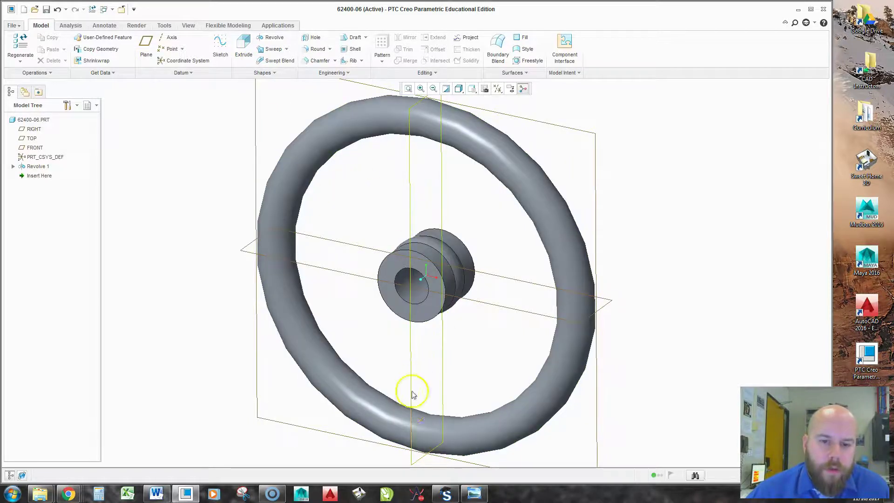
Step: Start an Extrude and create a datum plane offset 2.5 below the TOP plane for its sketch
click(243, 45)
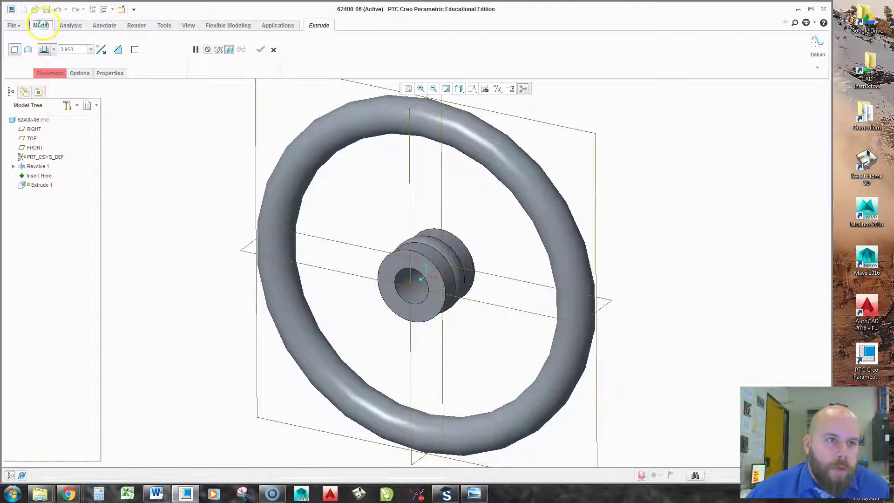
click(41, 25)
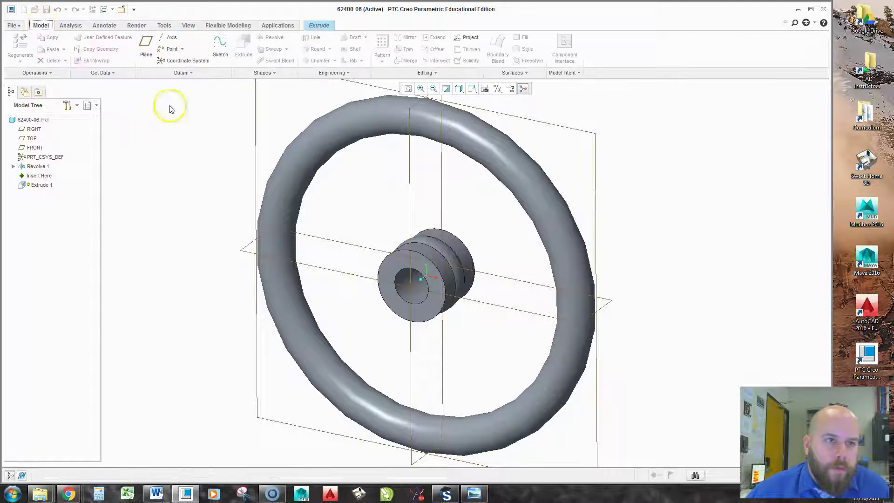
click(146, 51)
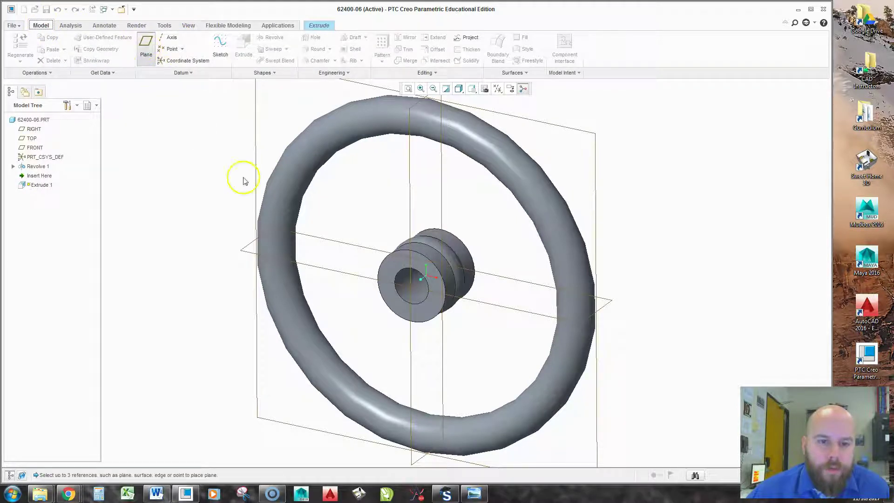
click(340, 274)
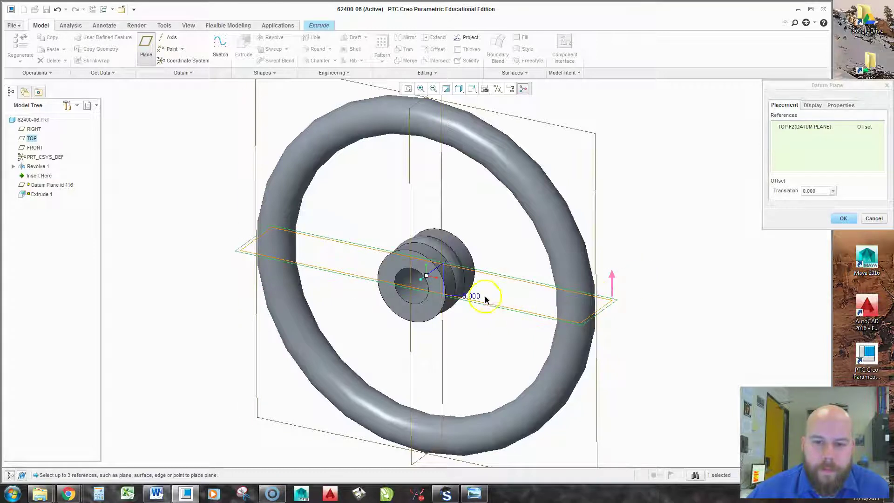
click(818, 191)
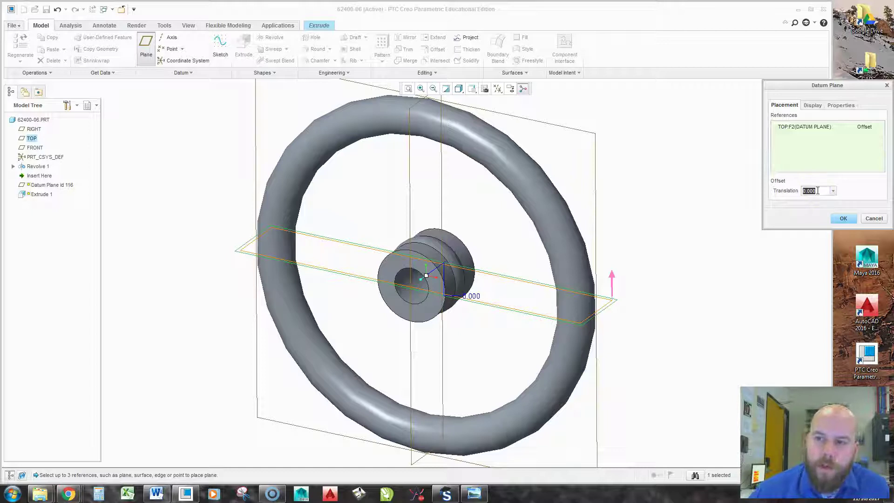
text(.)
text(2.5)
key(Return)
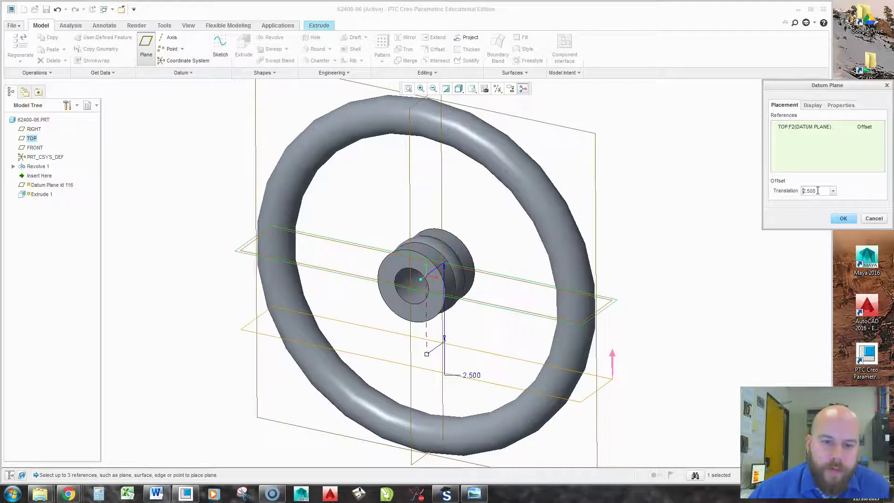
middle_drag(507, 345, 471, 344)
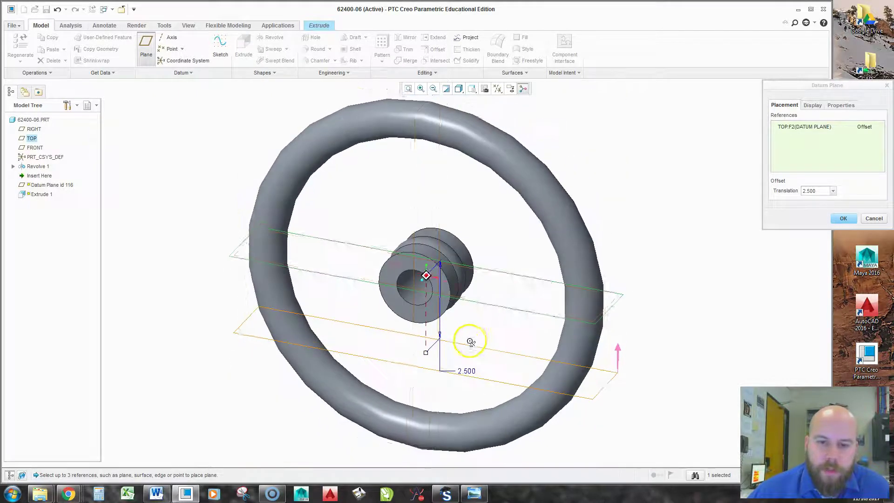
click(846, 219)
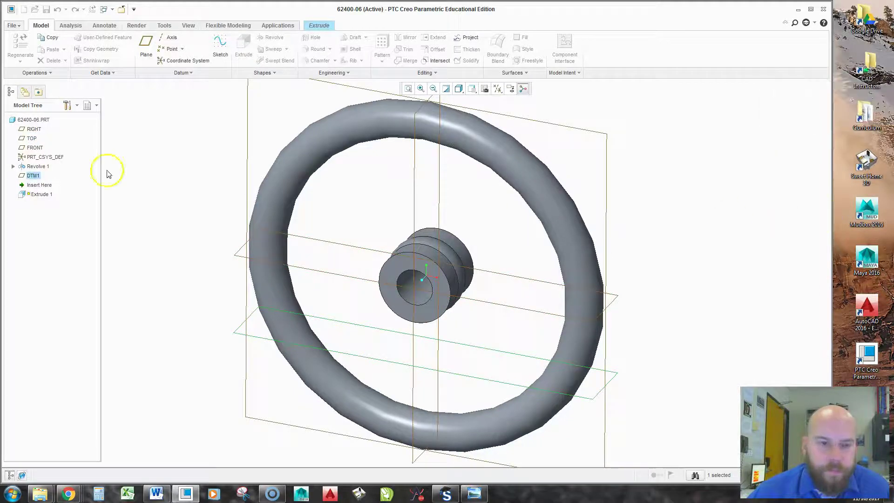
Step: Open the extrude's sketch on the new offset datum plane
key(ctrl)
key(ctrl)
key(ctrl)
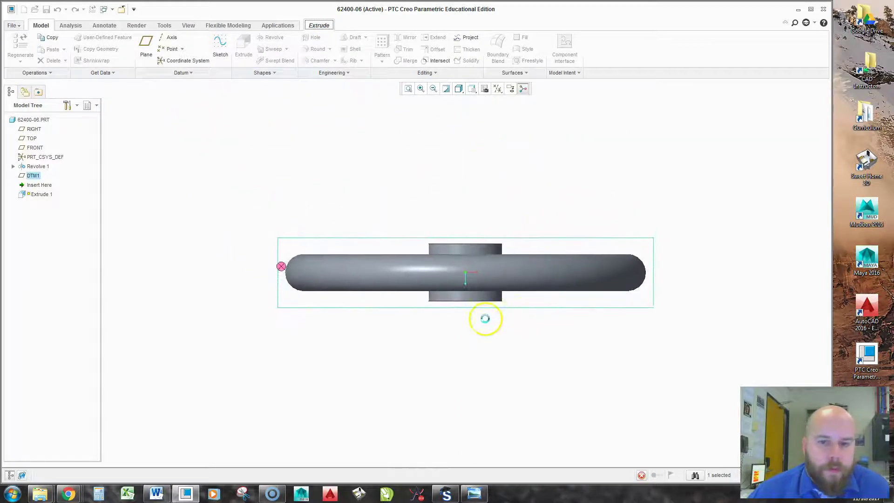
scroll(472, 262, up, 2)
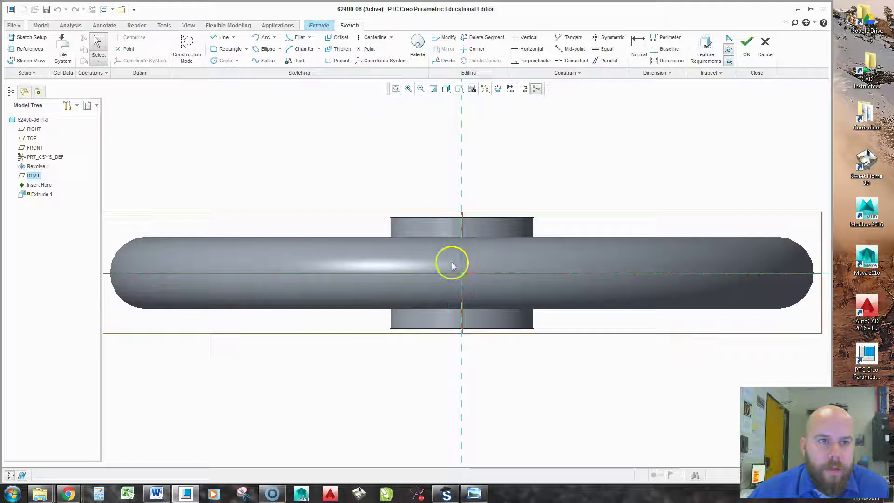
Step: Sketch a trial center-and-axis ellipse at the sketch origin, about 1.7 wide and 0.8 high, and delete it
click(281, 49)
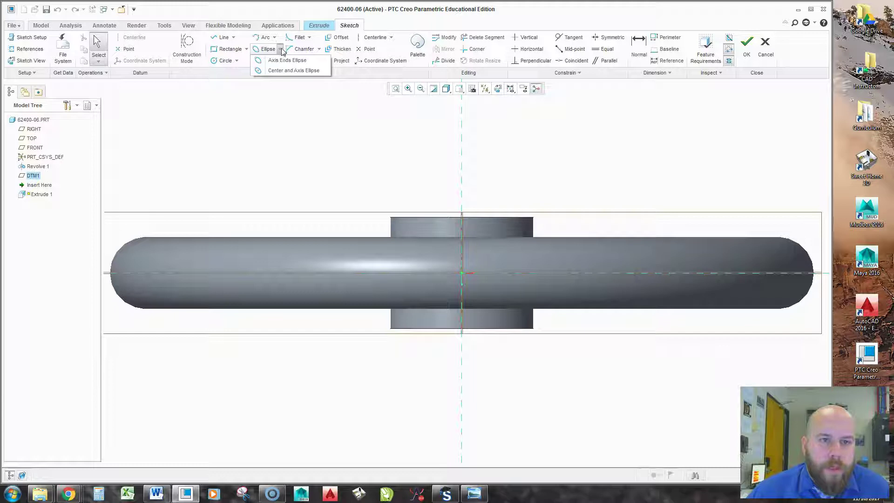
click(283, 72)
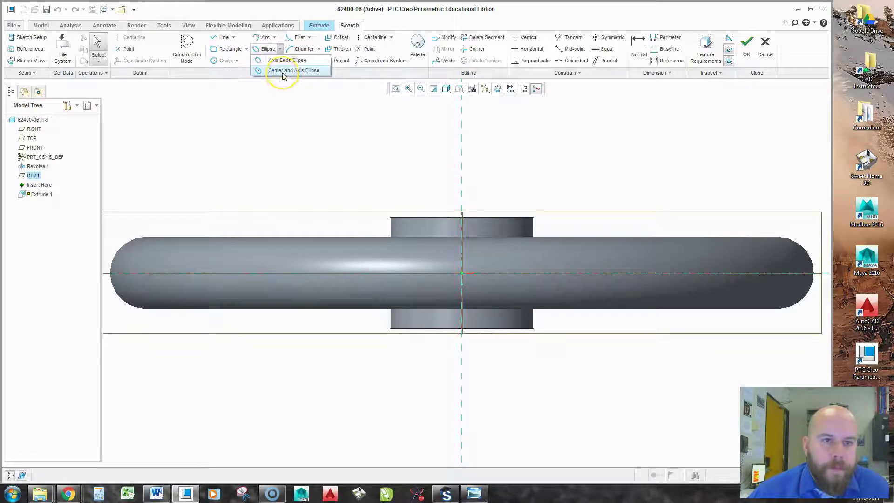
click(283, 72)
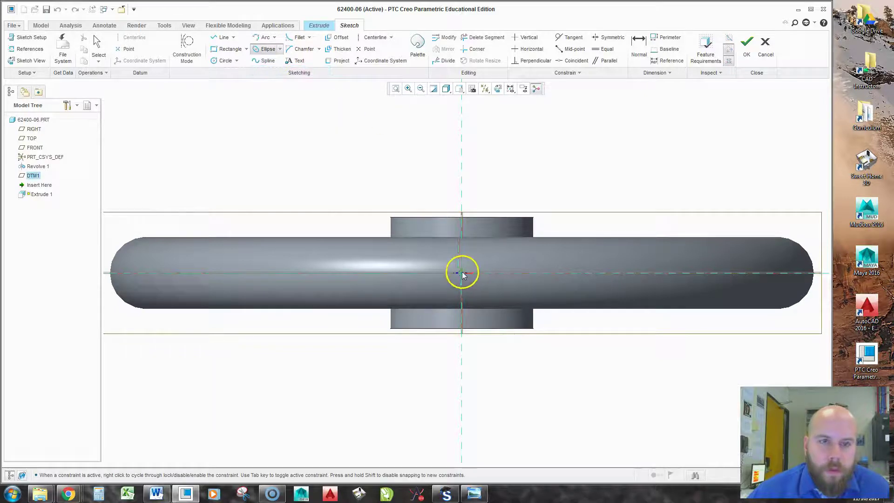
click(517, 273)
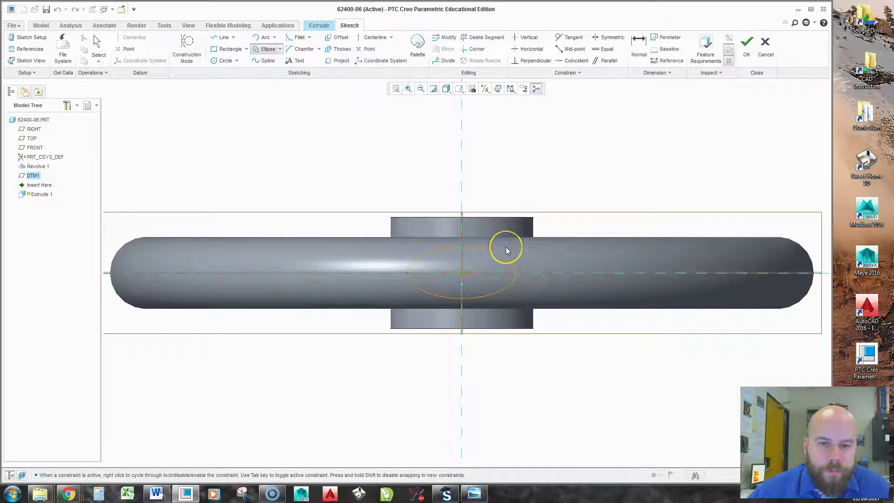
click(506, 244)
middle_click(350, 119)
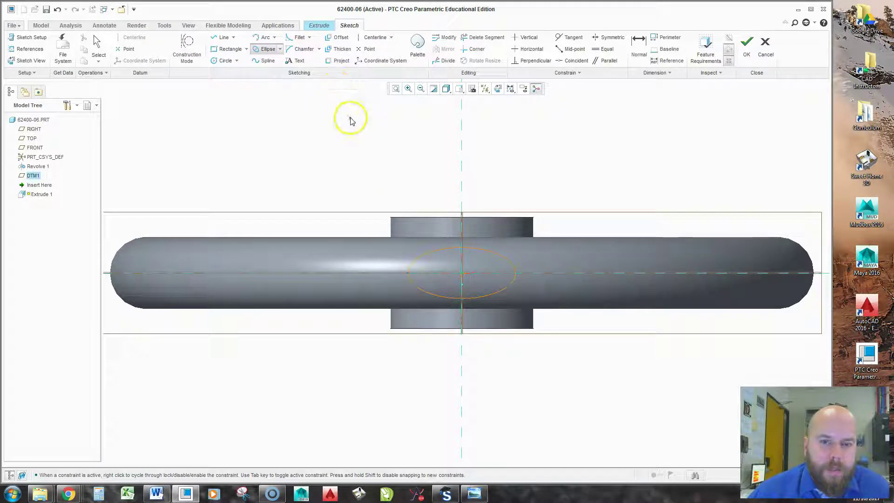
click(279, 50)
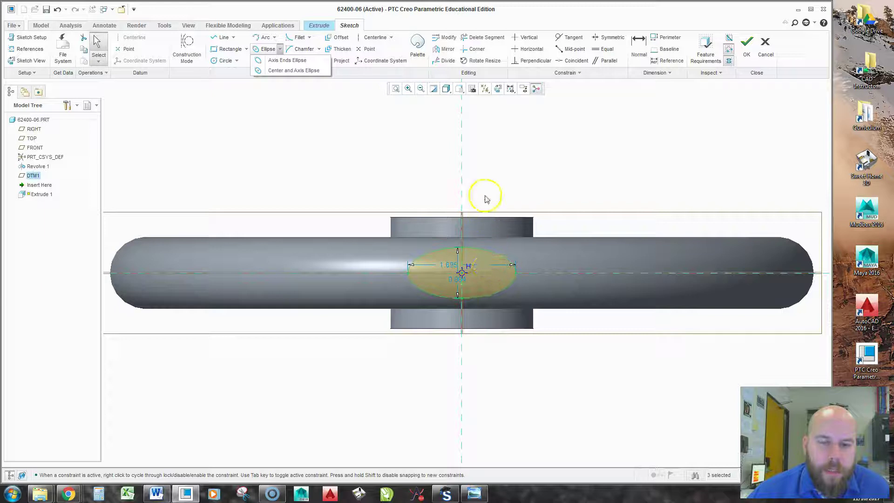
key(Delete)
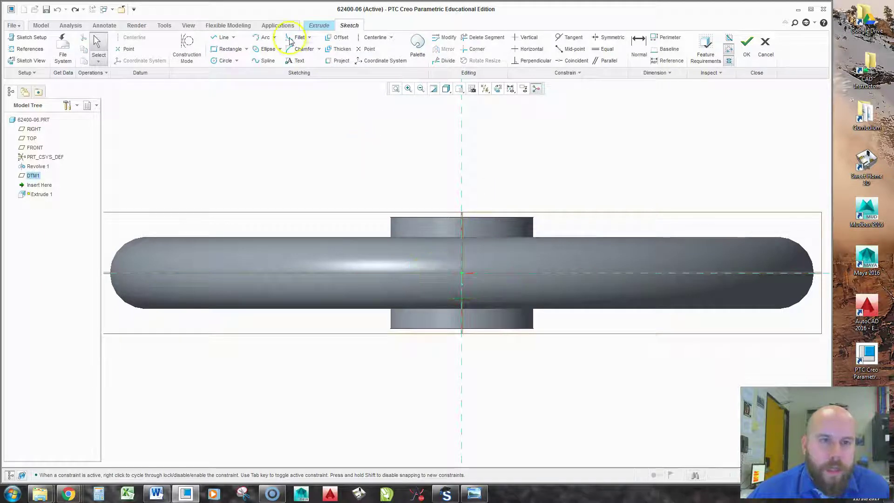
Step: Sketch a center-and-axis ellipse at the sketch origin, about 1.7 wide and 0.8 high
click(280, 49)
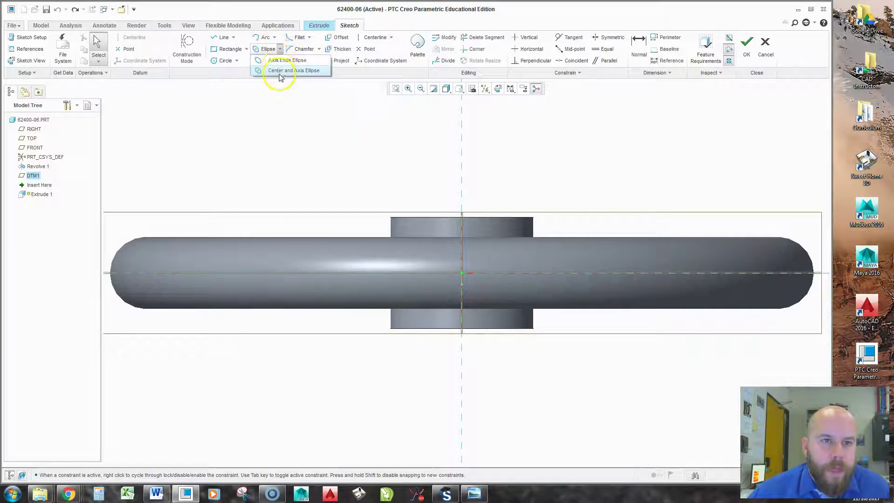
click(291, 70)
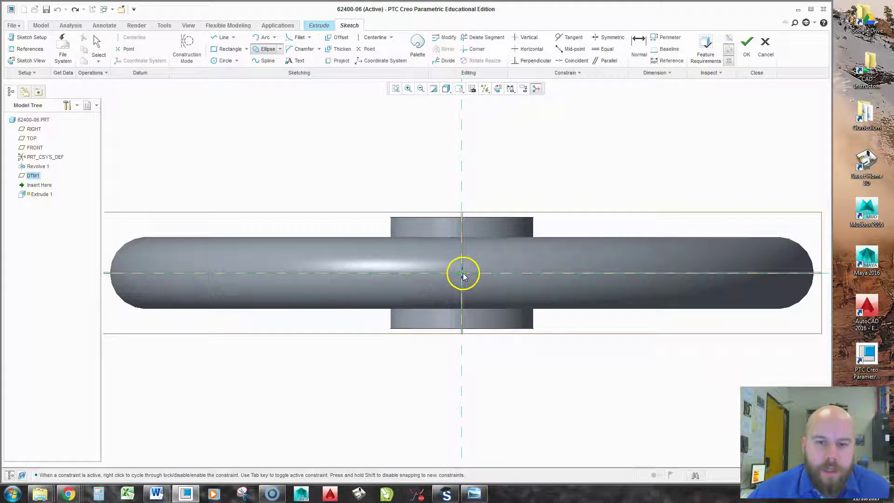
click(462, 274)
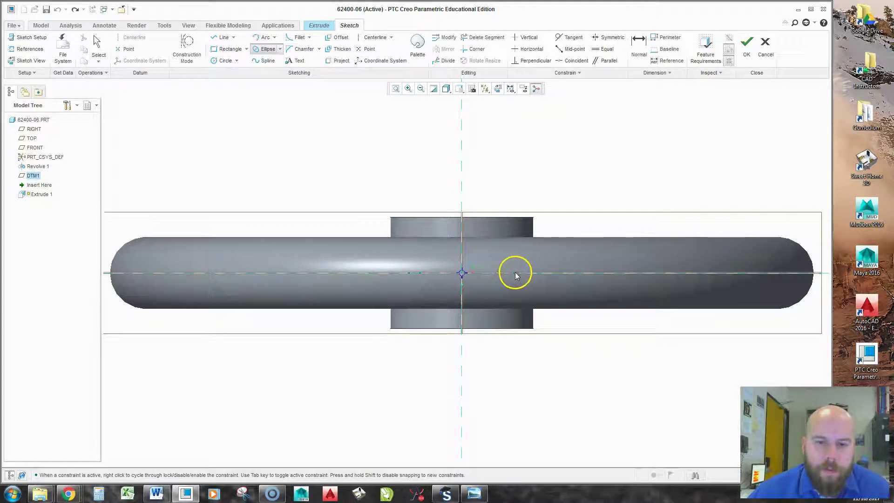
click(516, 275)
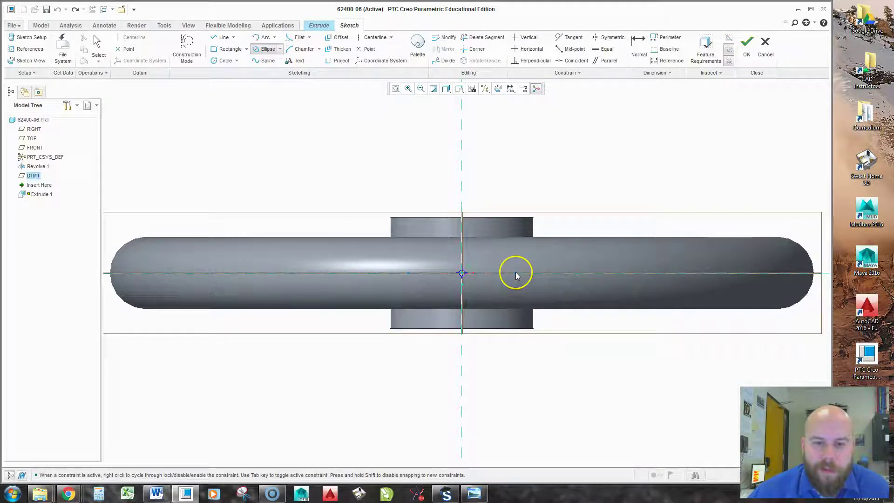
click(516, 248)
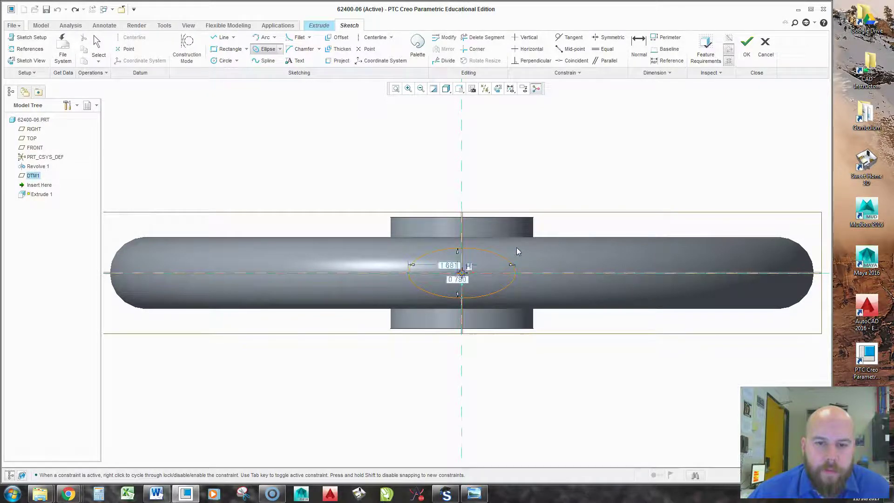
middle_click(539, 326)
Step: Set the ellipse's width to 1.125 and its height to 0.625, and finish the sketch
click(454, 280)
drag(454, 278, 470, 199)
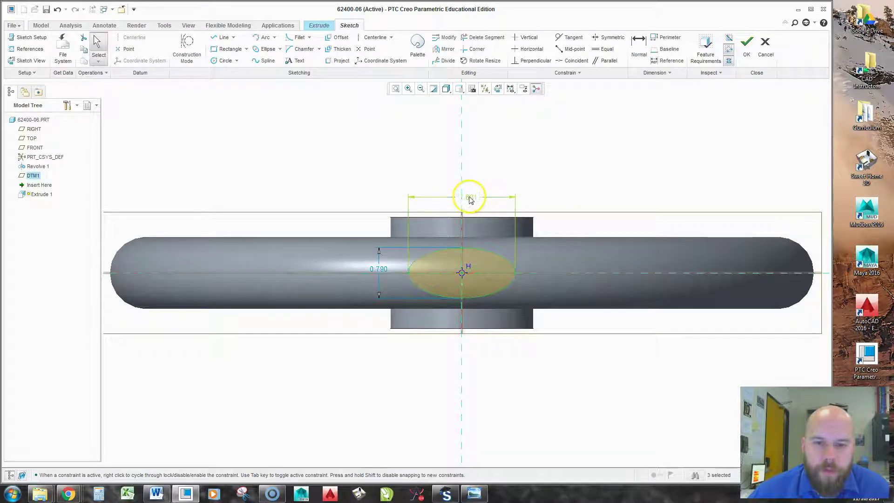
double_click(472, 197)
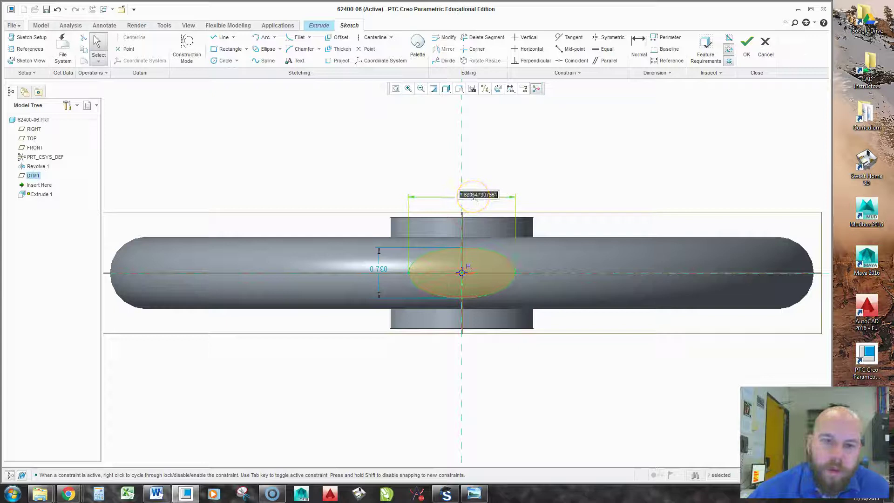
text(1.125)
key(Return)
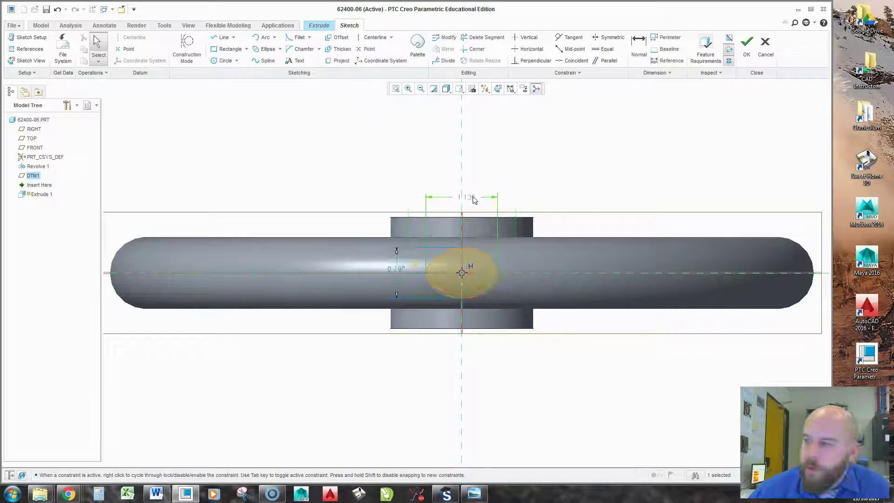
double_click(397, 268)
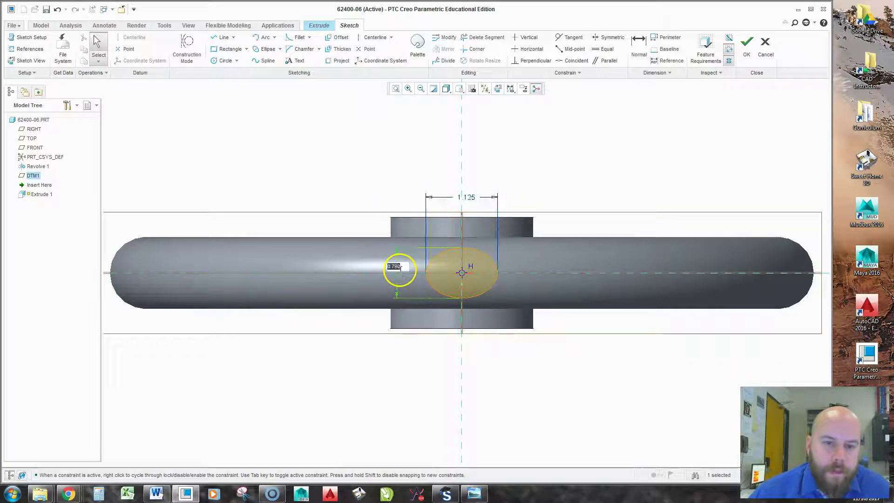
text(.625)
key(Return)
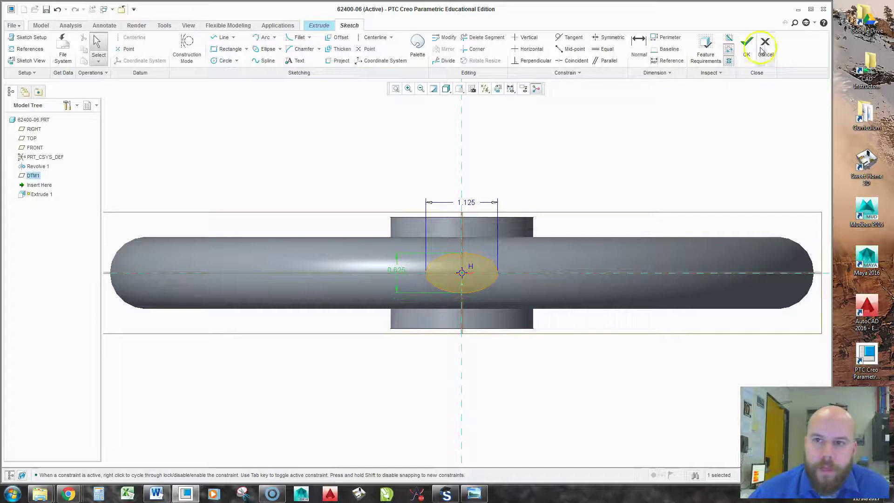
click(748, 46)
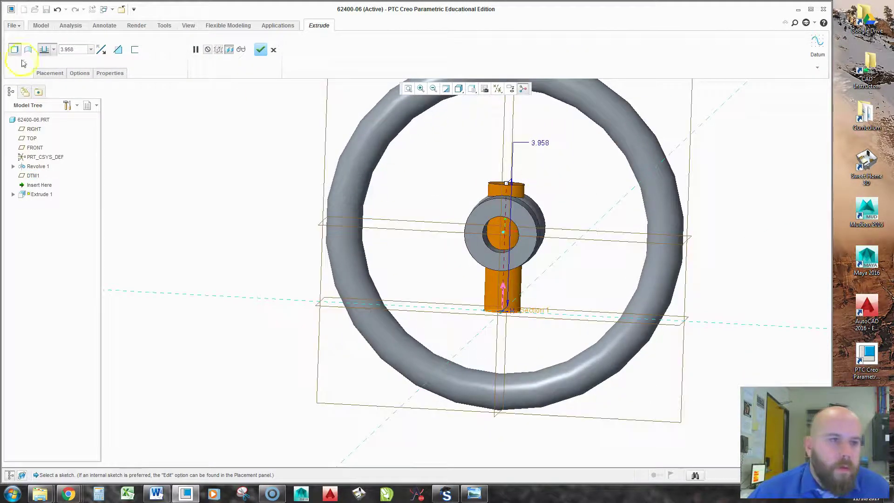
Step: Set the spoke extrusion's first side to the To Next depth so that it ends at the hub
click(80, 74)
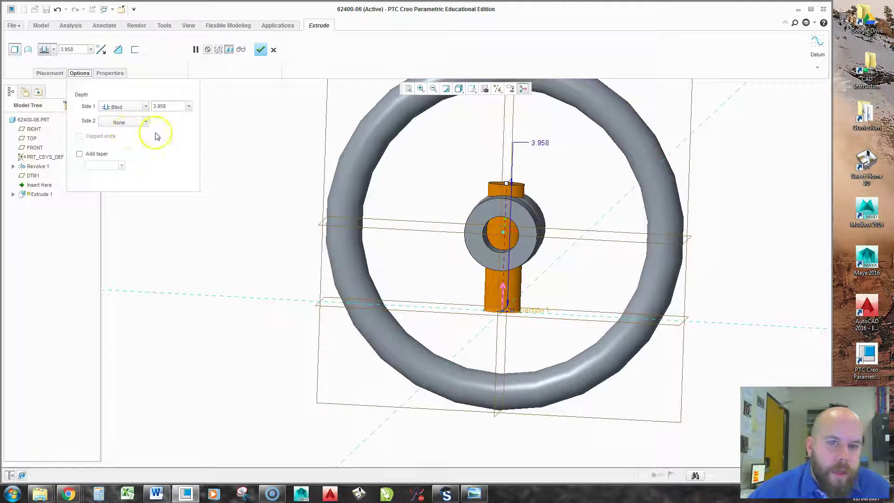
click(118, 109)
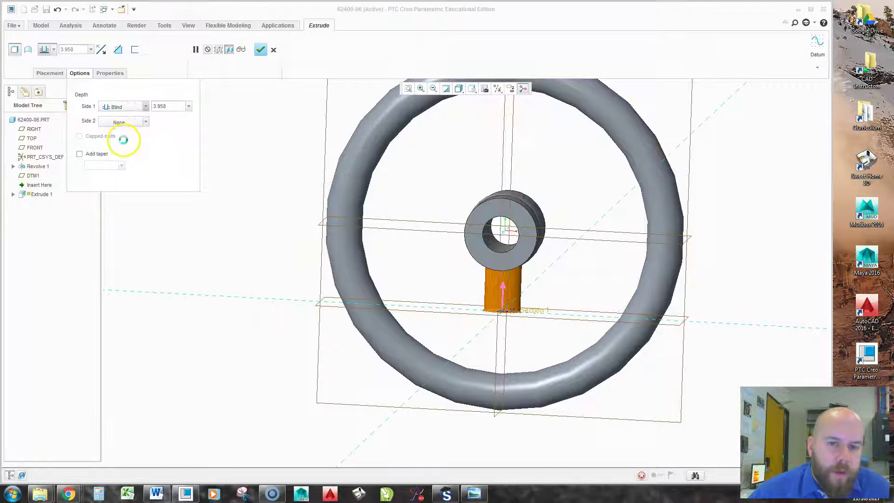
middle_drag(562, 243, 561, 212)
scroll(517, 265, down, 5)
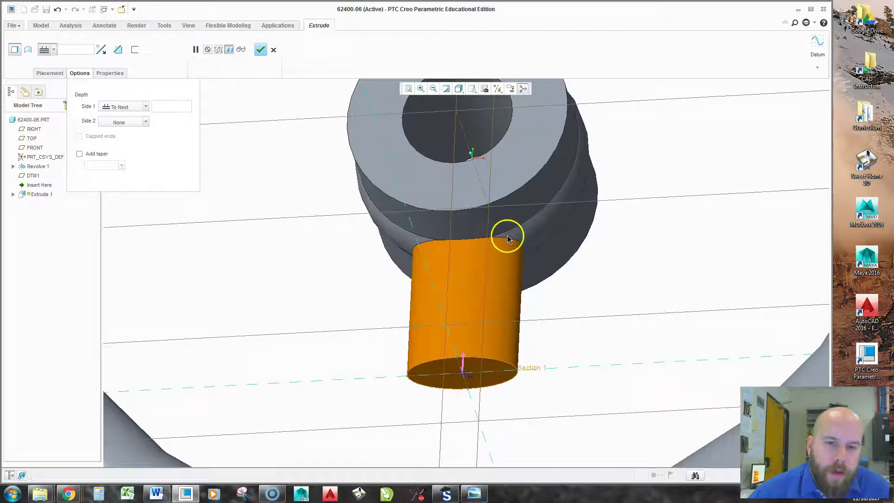
middle_drag(496, 265, 497, 286)
scroll(497, 272, down, 5)
Step: Set the spoke extrusion's second side to To Next towards the rim and complete the extrude
click(122, 123)
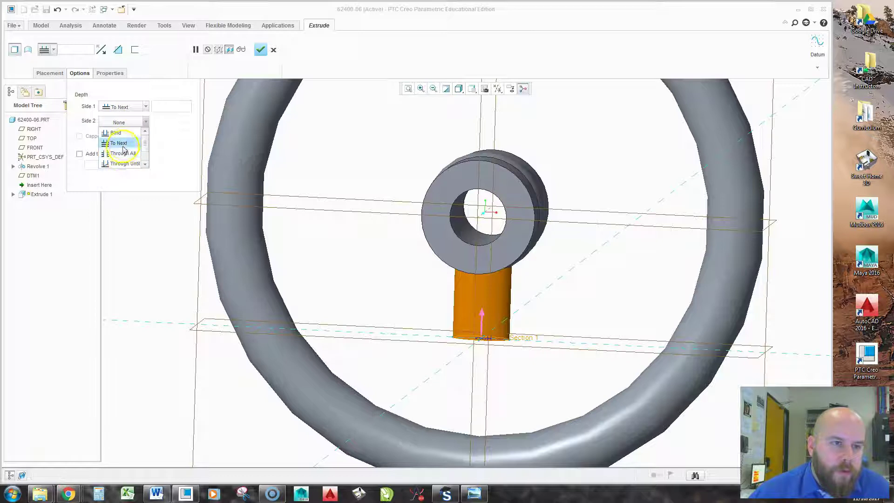
click(123, 143)
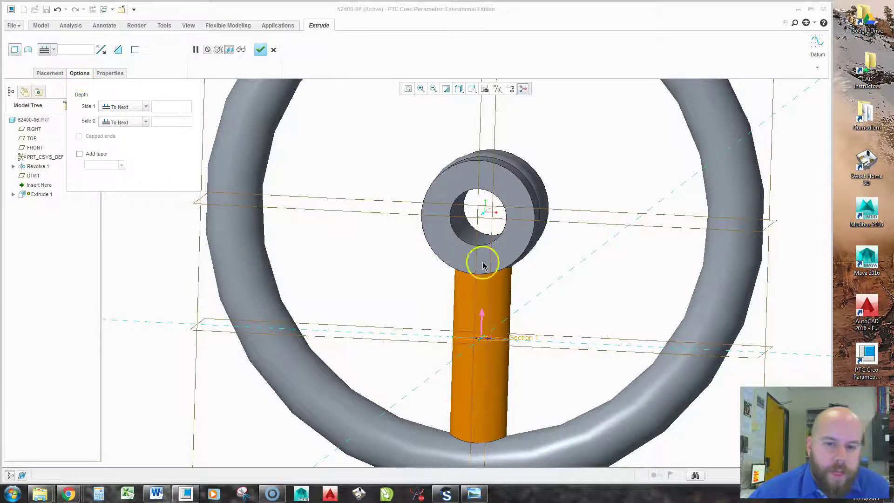
middle_drag(484, 265, 489, 348)
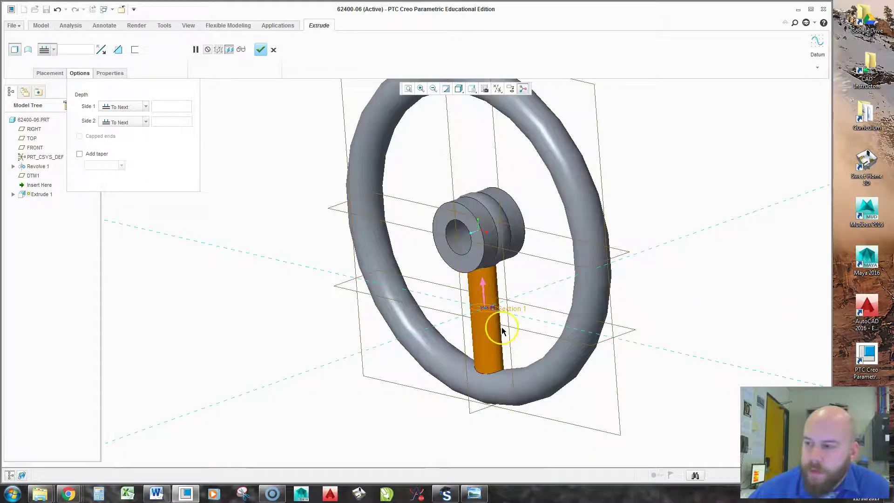
click(261, 50)
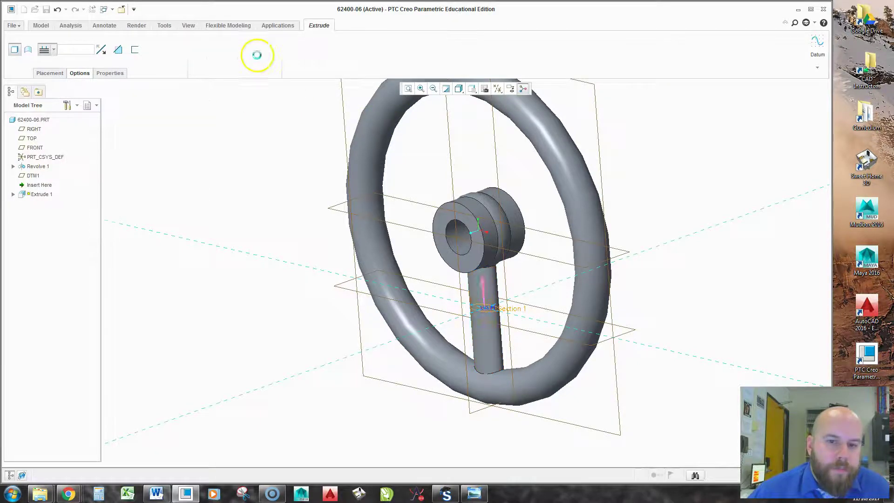
Step: Round the edge where the spoke meets the rim with a 0.250 radius
middle_drag(489, 205, 503, 313)
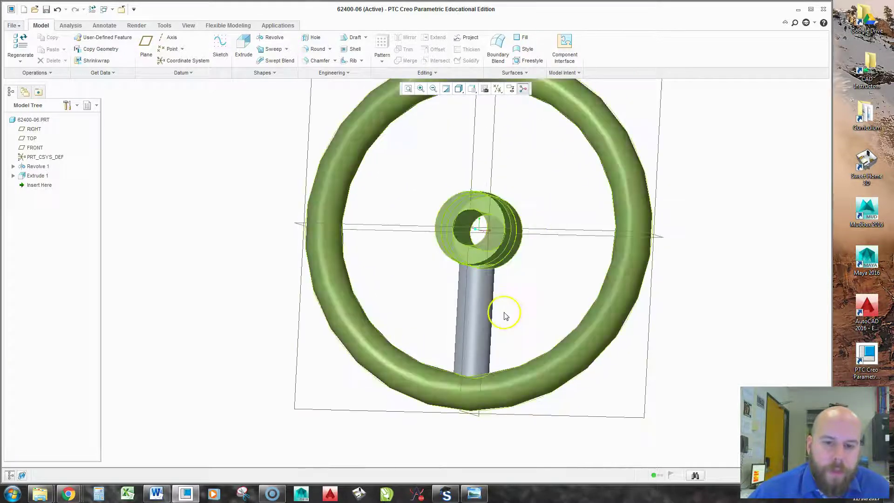
middle_drag(396, 235, 437, 315)
scroll(443, 247, down, 5)
scroll(445, 273, up, 3)
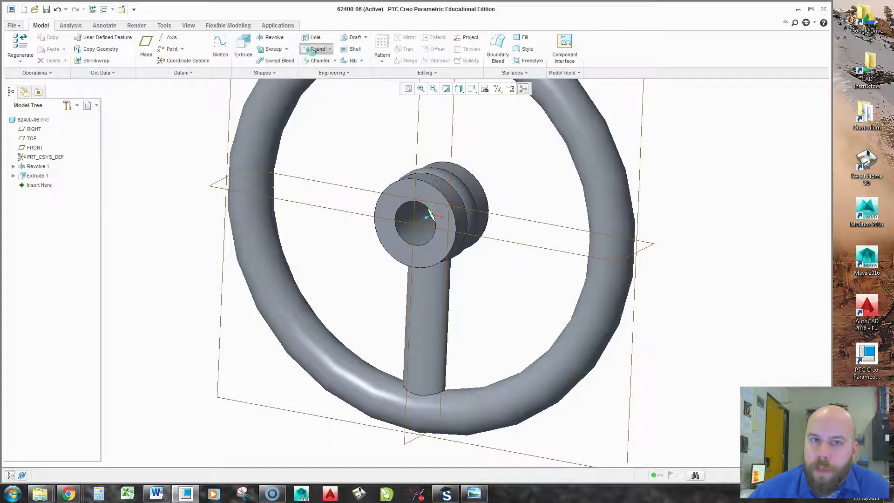
click(316, 49)
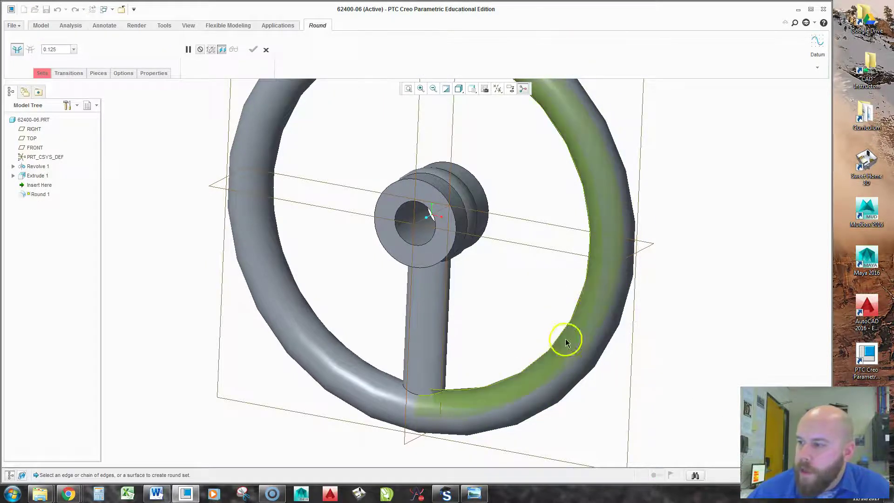
scroll(465, 254, up, 1)
scroll(441, 380, down, 2)
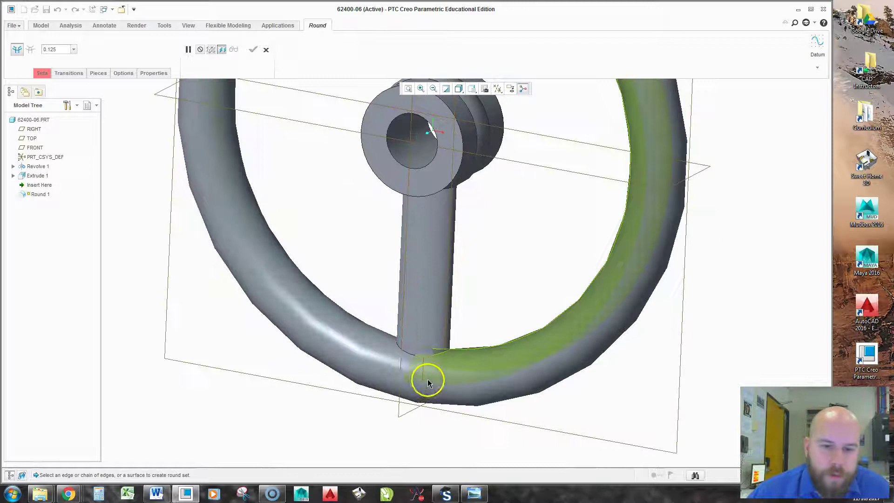
click(428, 355)
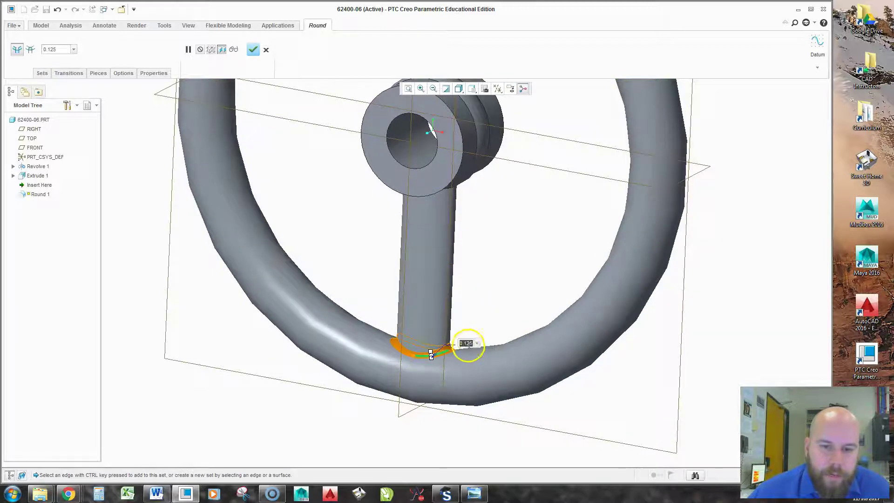
key(Return)
scroll(457, 346, up, 3)
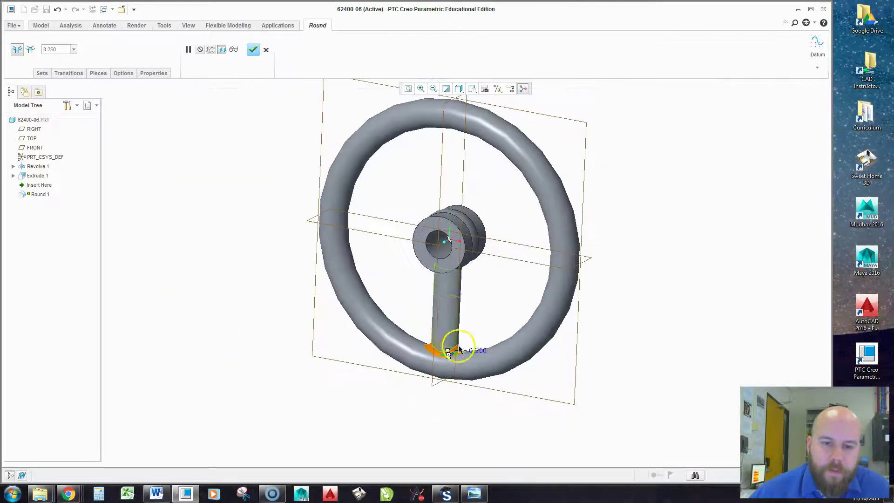
middle_drag(457, 345, 468, 252)
scroll(466, 250, down, 2)
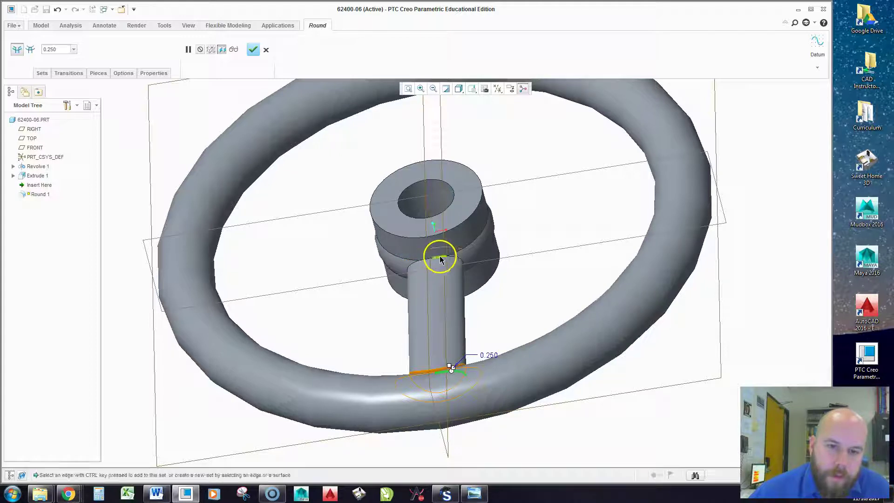
middle_drag(440, 259, 497, 284)
middle_click(493, 310)
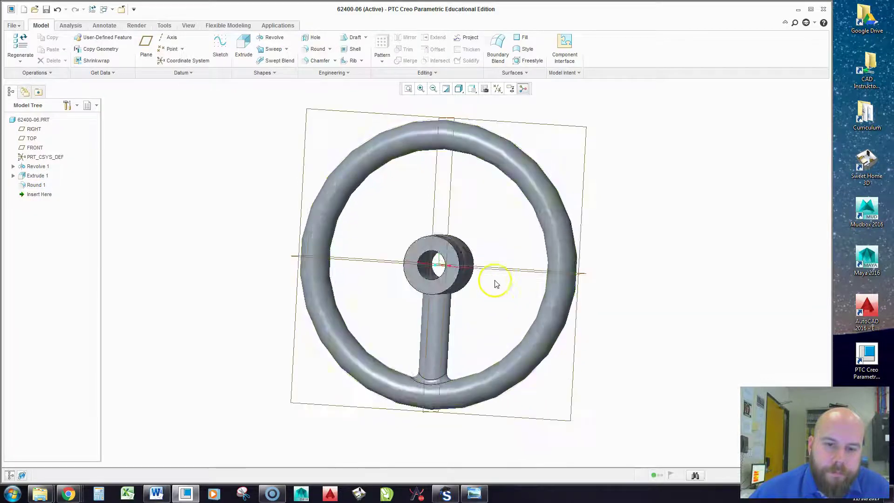
Step: Try to round the edge where the spoke meets the hub with a 0.250 radius
scroll(432, 295, down, 5)
middle_drag(431, 296, 449, 257)
click(448, 258)
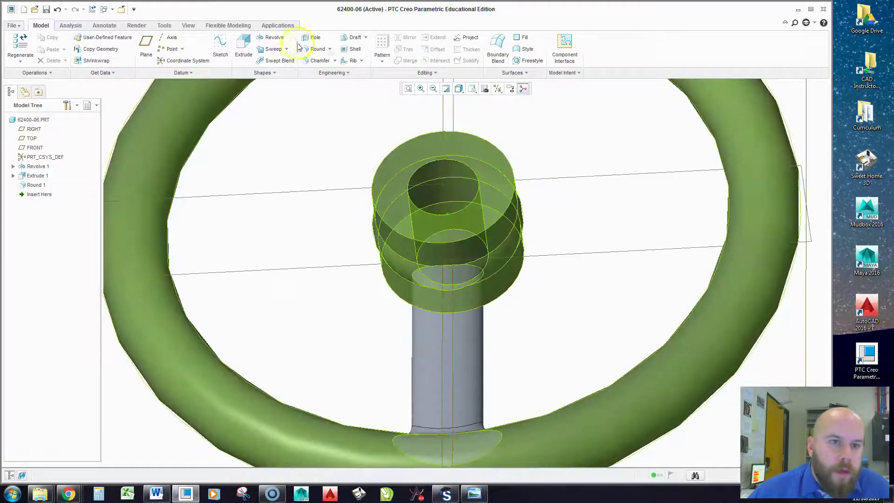
click(318, 49)
scroll(427, 285, up, 3)
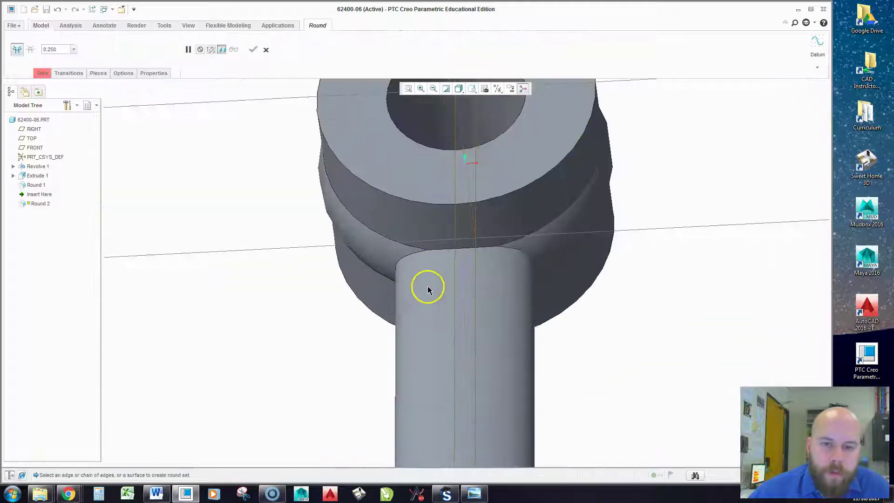
click(404, 261)
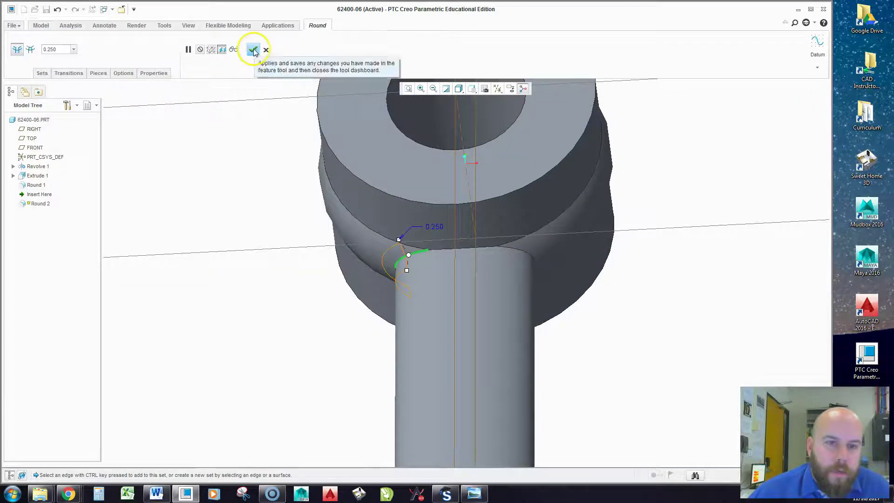
middle_click(349, 205)
click(486, 263)
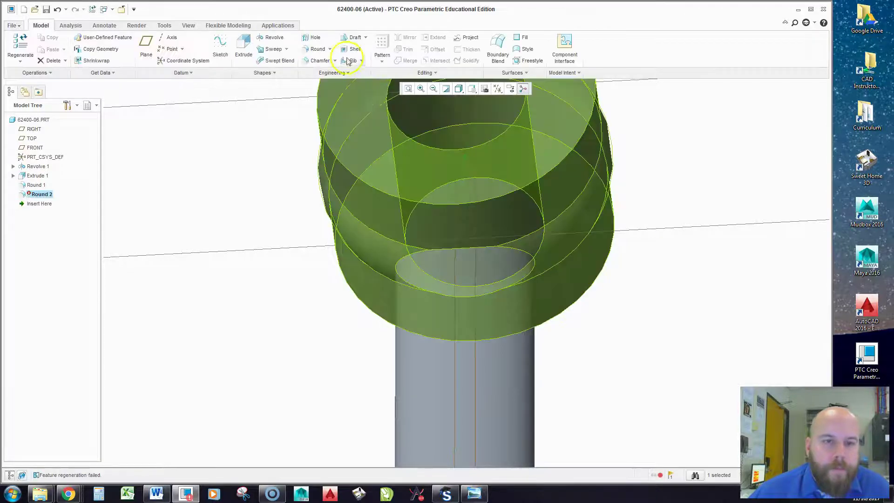
Step: Delete the second round feature from the spoke-to-hub edge
right_click(44, 197)
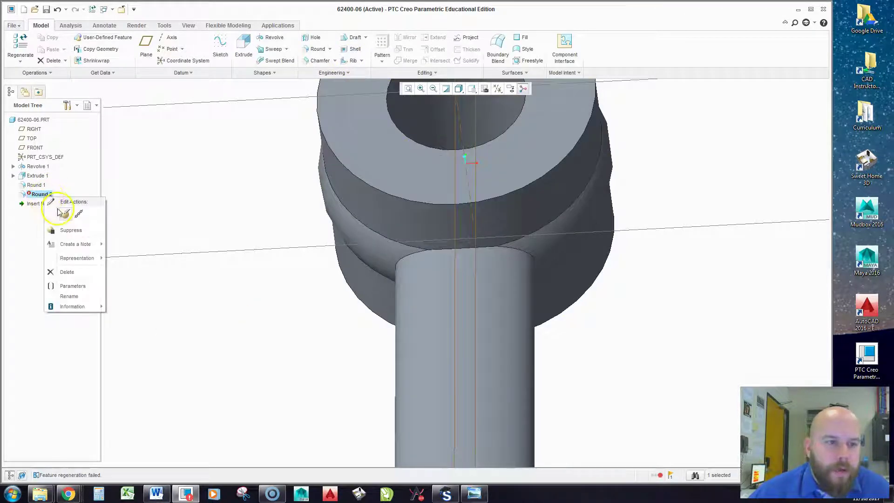
click(172, 183)
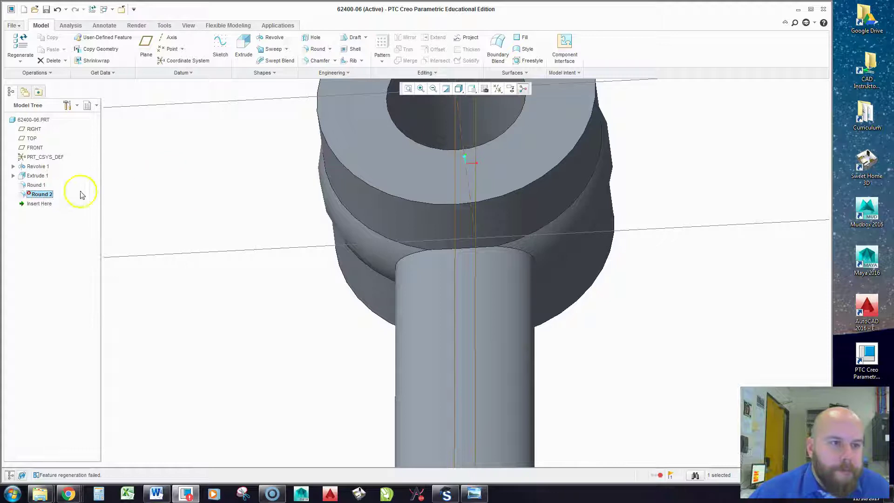
right_click(45, 195)
click(68, 270)
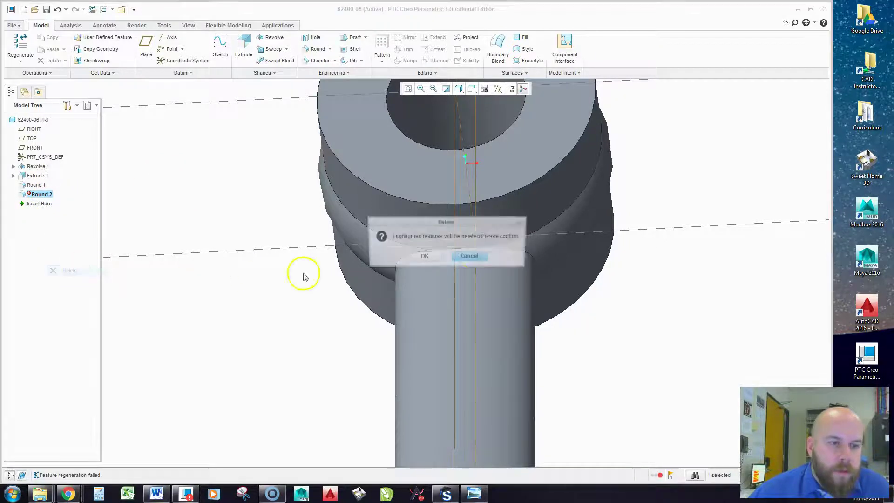
click(426, 258)
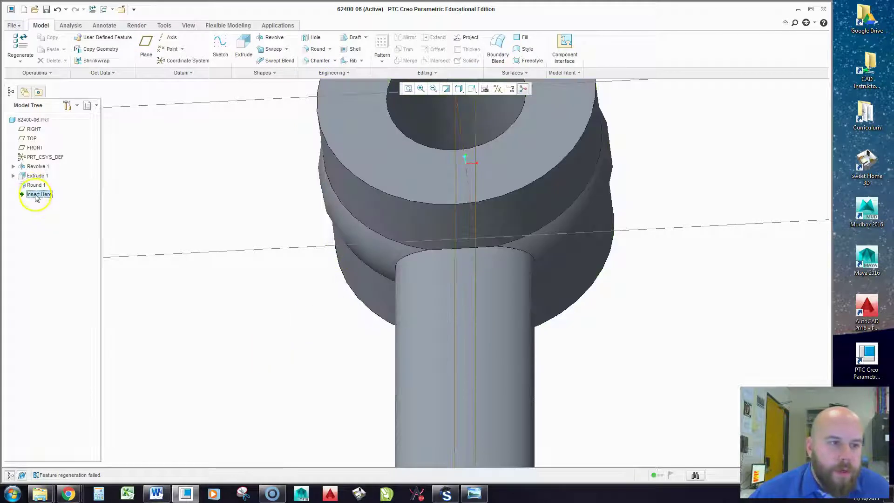
Step: Move the feature insertion point to directly after the revolve, ahead of the spoke extrude and its round
drag(42, 170, 42, 170)
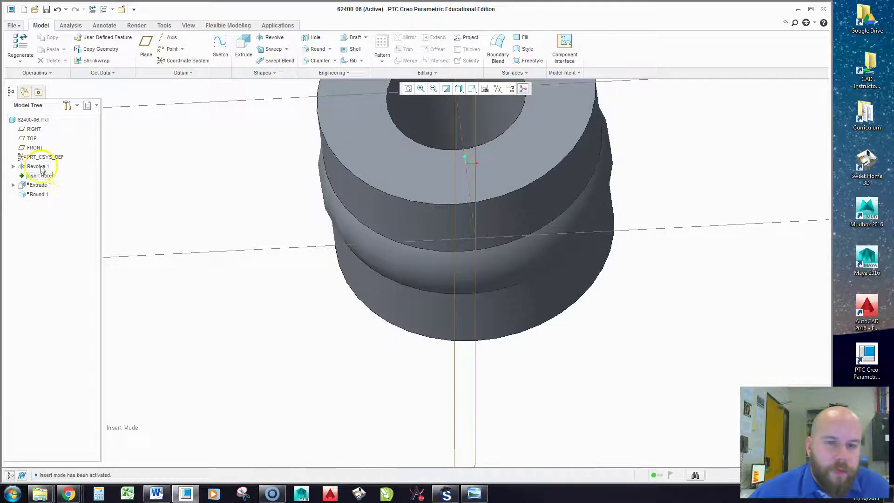
Step: Round both circular edges bordering the curved middle band of the hub with a 0.250 radius
click(318, 49)
click(417, 248)
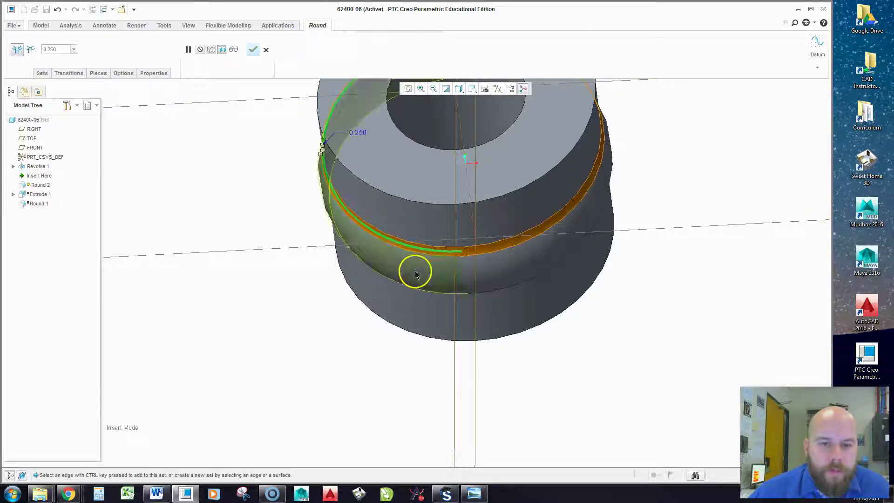
ctrl+click(425, 293)
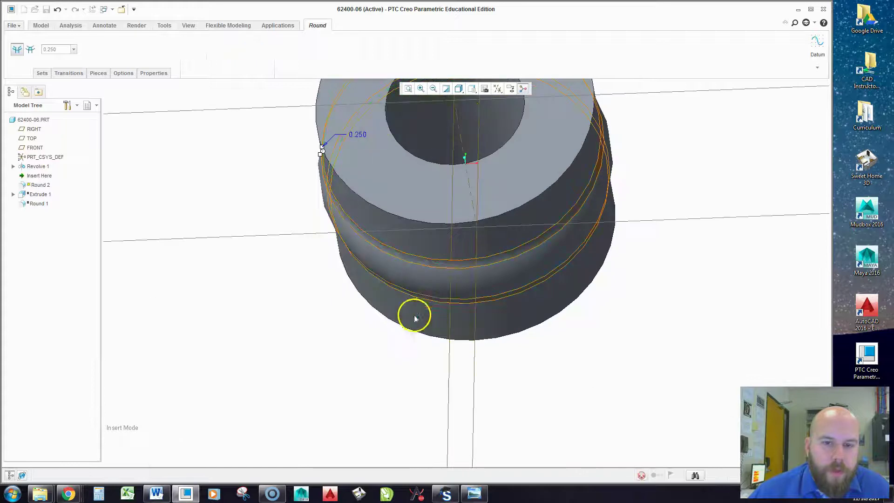
middle_click(416, 318)
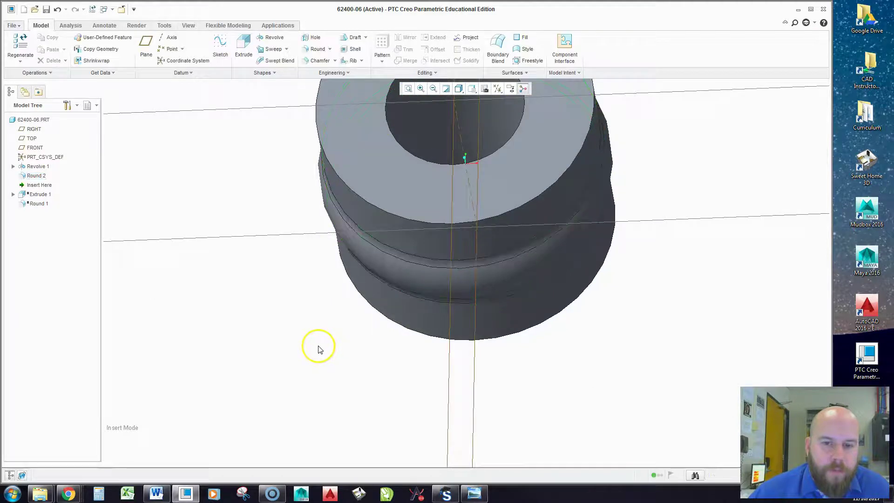
Step: Move the feature insertion point past the spoke extrude and its rim round to the end of the model tree
click(42, 186)
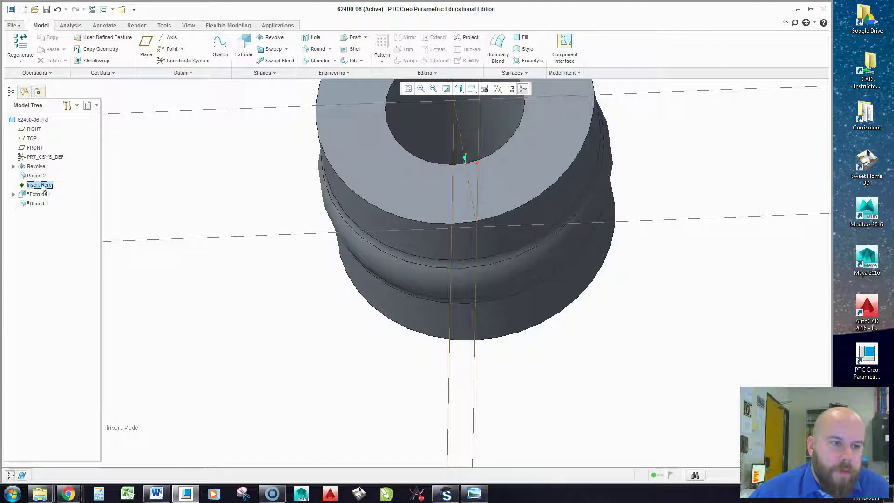
drag(44, 197, 44, 198)
middle_drag(357, 206, 393, 205)
scroll(423, 186, up, 3)
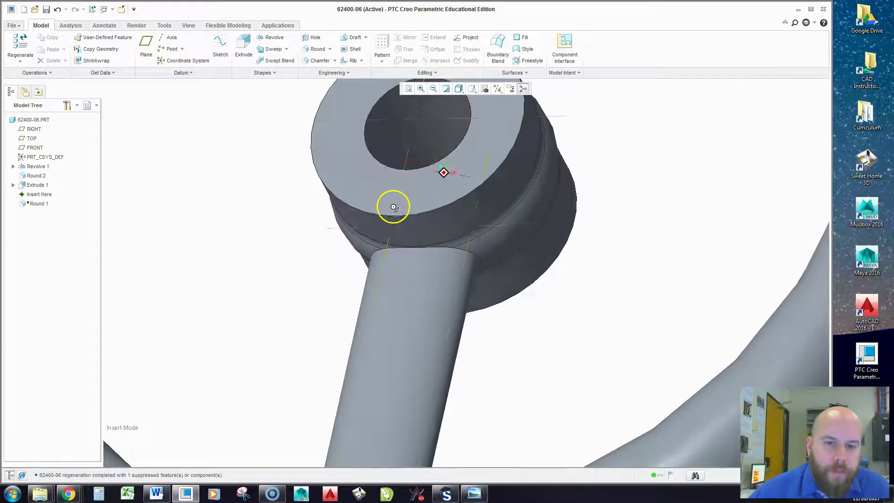
click(36, 196)
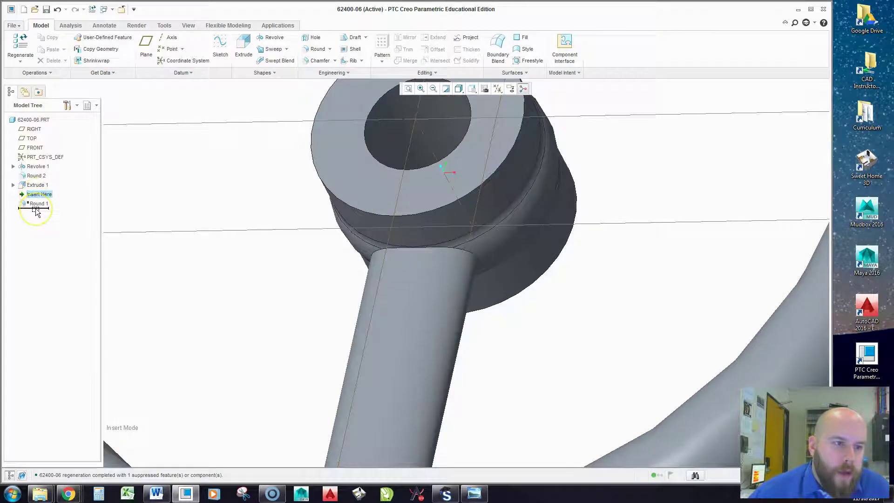
drag(36, 212, 37, 211)
Step: Redefine the spoke-to-rim round to also include the edge where the spoke meets the hub, at 0.250 radius
scroll(395, 174, down, 4)
middle_drag(396, 173, 354, 395)
click(356, 383)
right_click(356, 382)
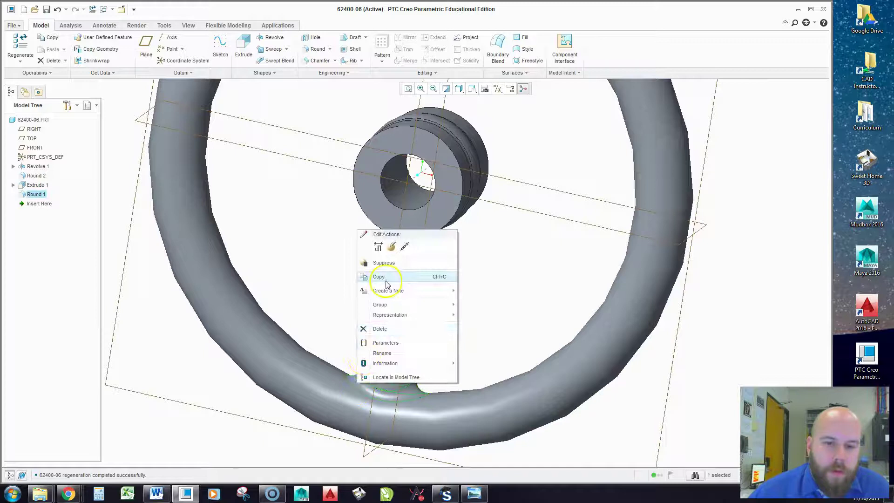
click(392, 248)
scroll(419, 196, up, 6)
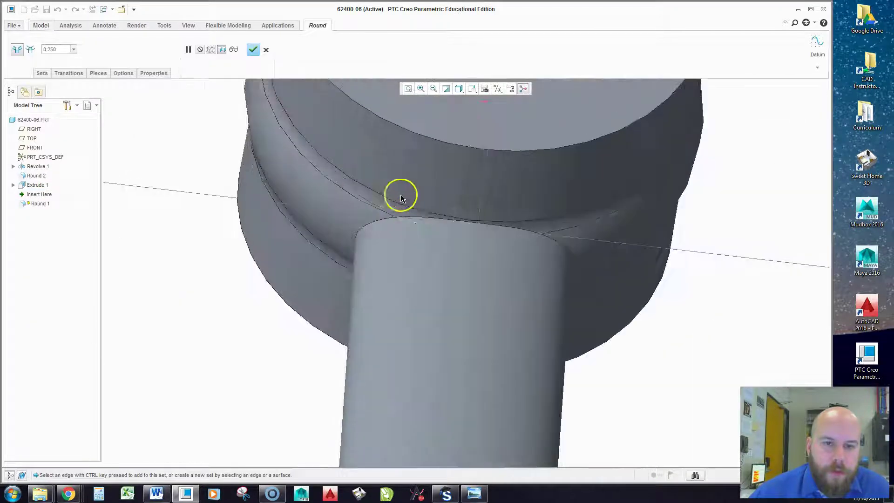
click(415, 217)
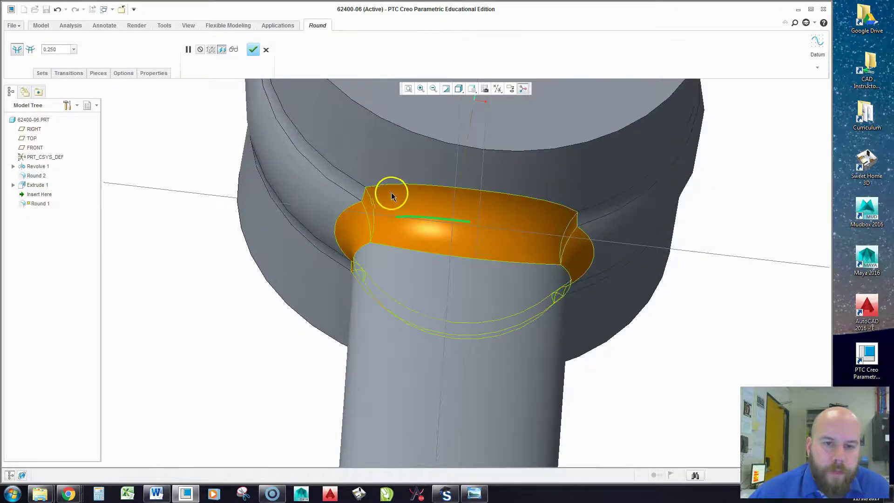
scroll(393, 197, down, 3)
scroll(469, 195, down, 4)
middle_drag(469, 196, 448, 213)
middle_click(457, 263)
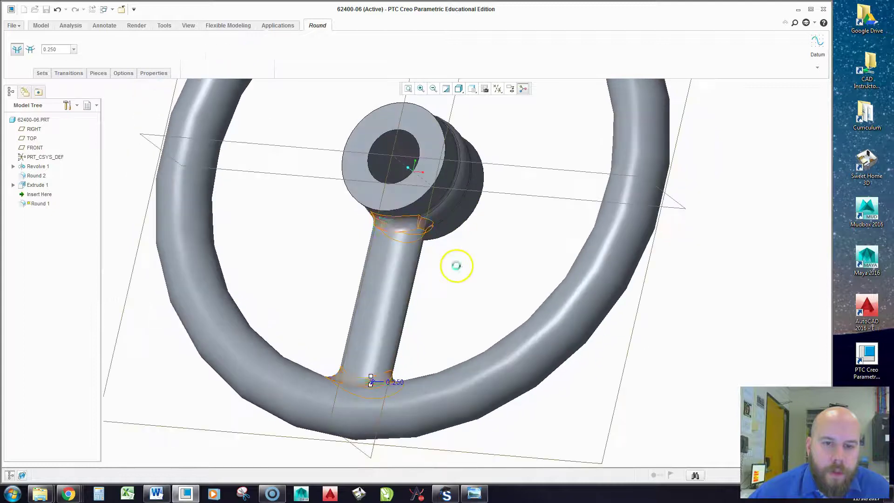
Step: Save part 62400-06 in the MS1002 folder
click(513, 219)
scroll(489, 242, down, 1)
middle_drag(489, 242, 505, 233)
scroll(505, 233, up, 1)
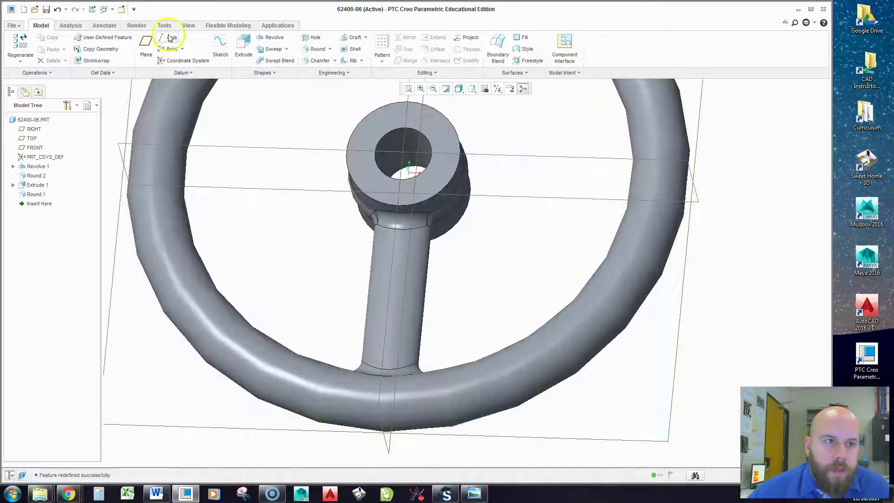
click(47, 10)
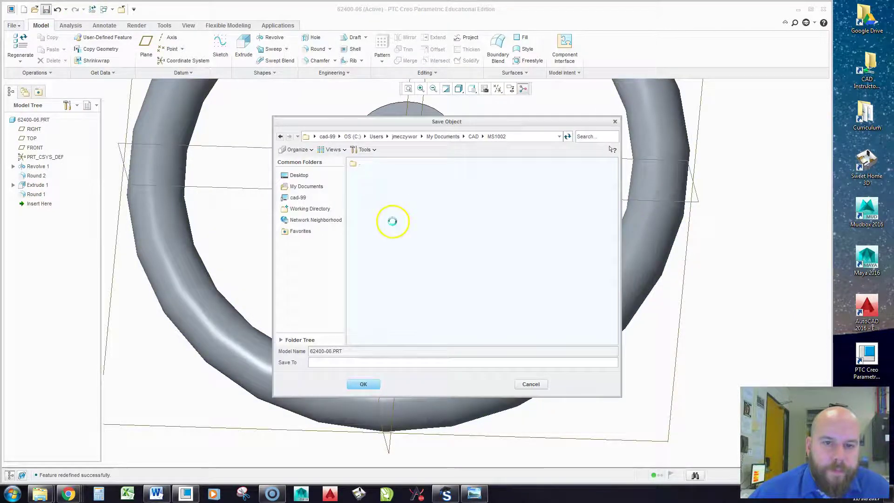
middle_click(400, 218)
Step: Start an axis pattern of the spoke extrude around the hub's central axis
middle_drag(425, 213, 349, 265)
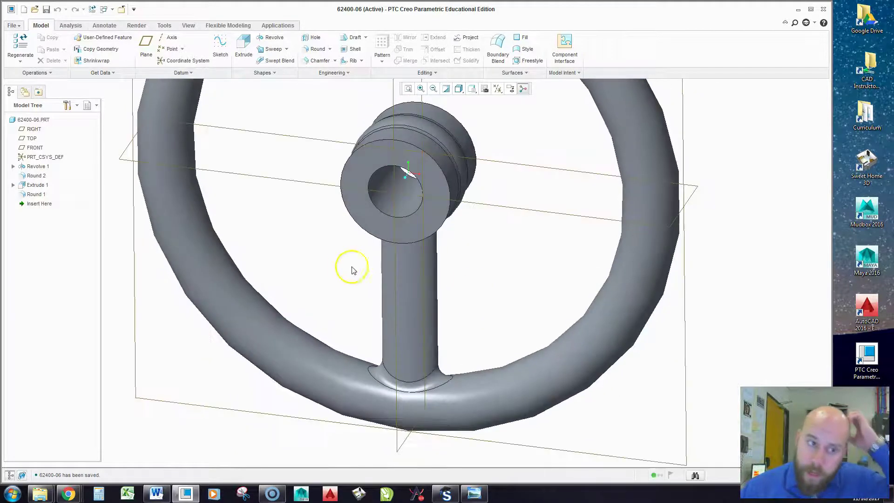
right_click(40, 186)
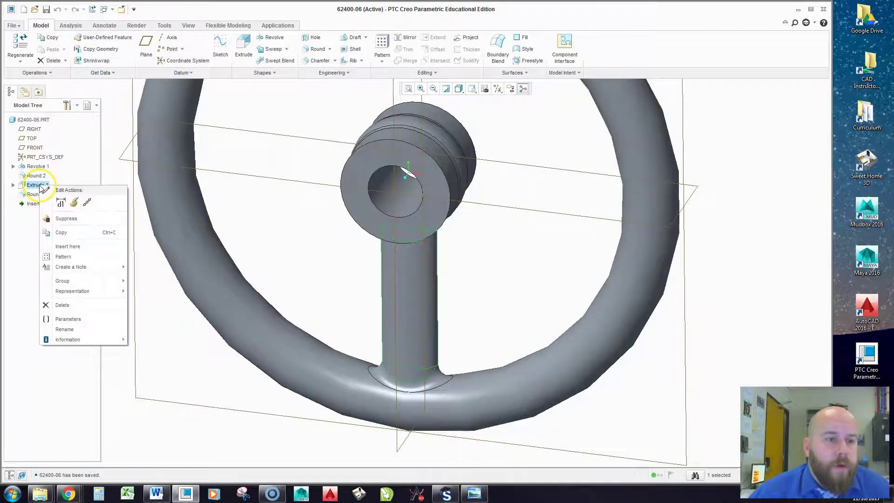
click(64, 257)
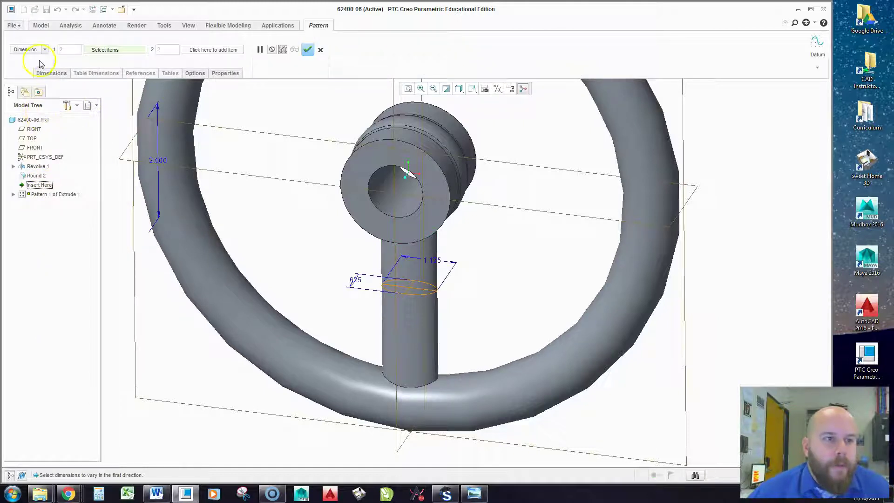
click(28, 50)
click(28, 72)
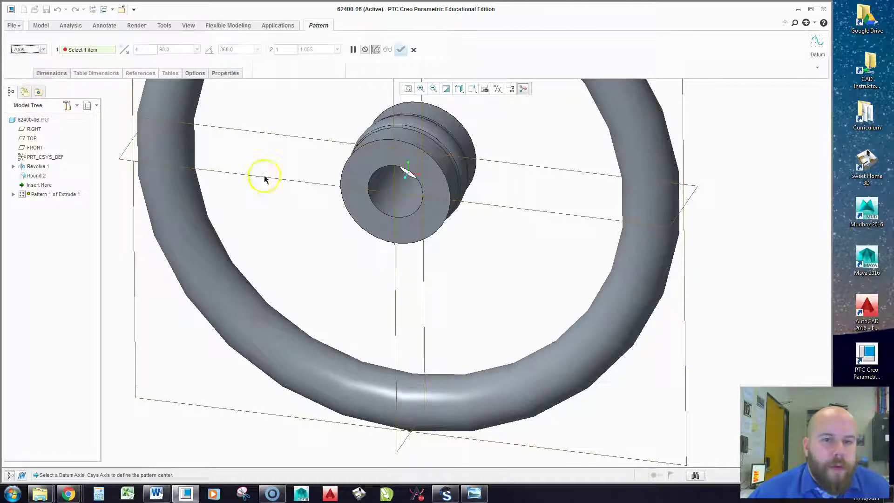
click(402, 183)
scroll(442, 264, up, 2)
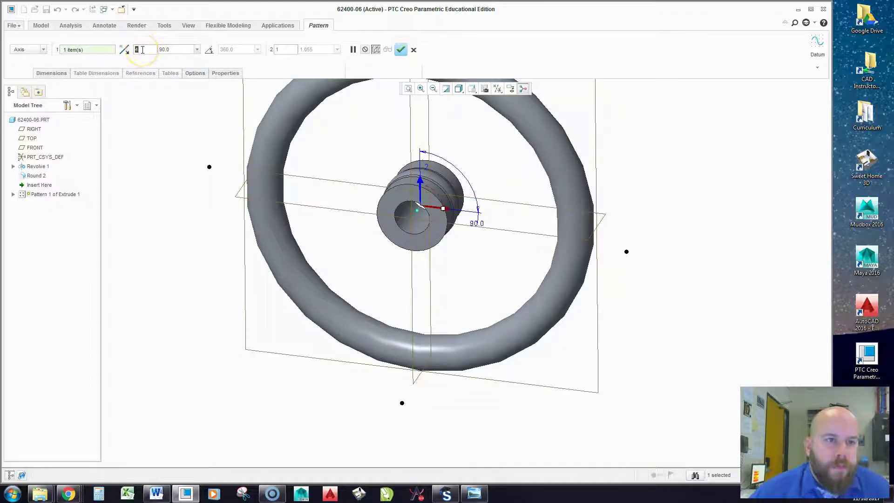
Step: Set the spoke pattern to 5 members equally spaced over a 360-degree angular extent and complete it
key(Return)
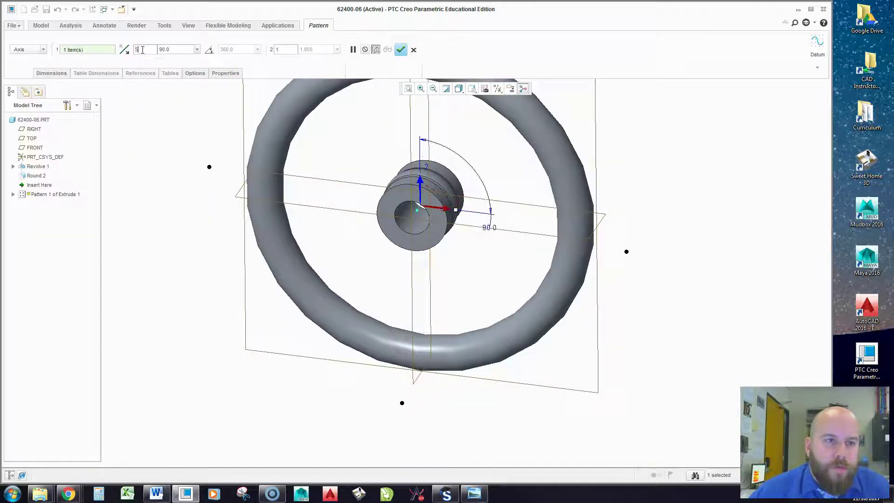
click(210, 49)
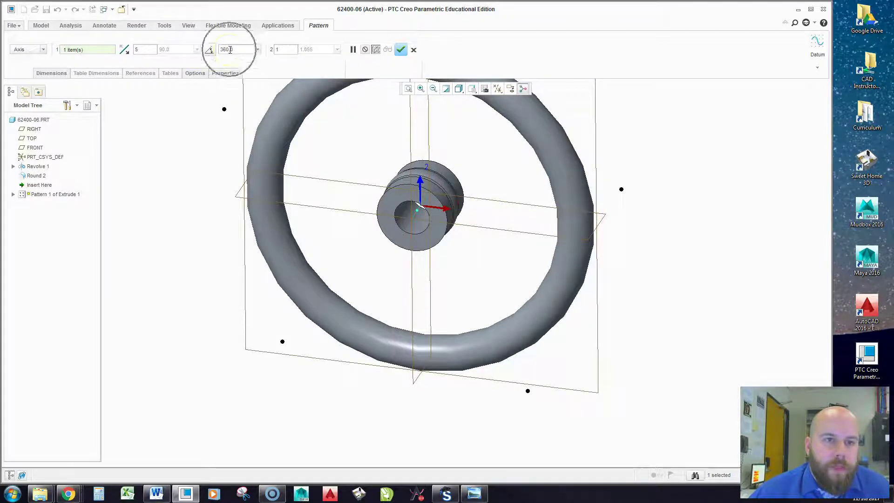
scroll(322, 369, up, 3)
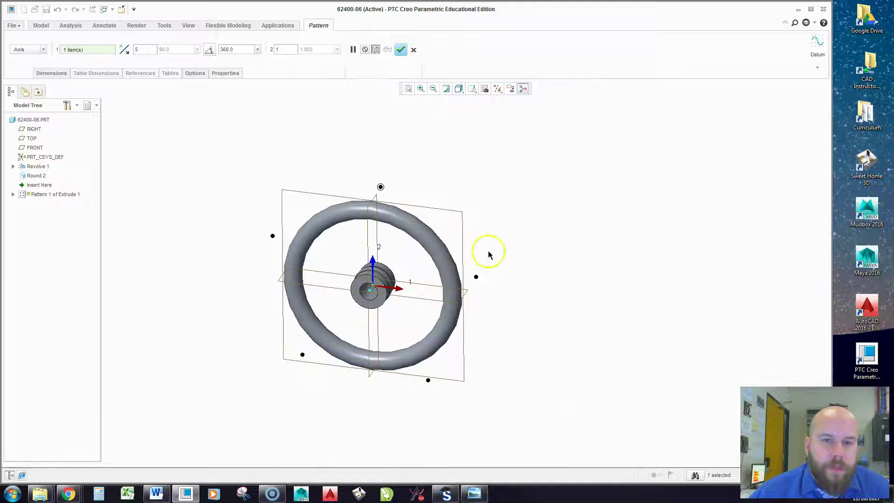
click(401, 52)
scroll(369, 303, down, 4)
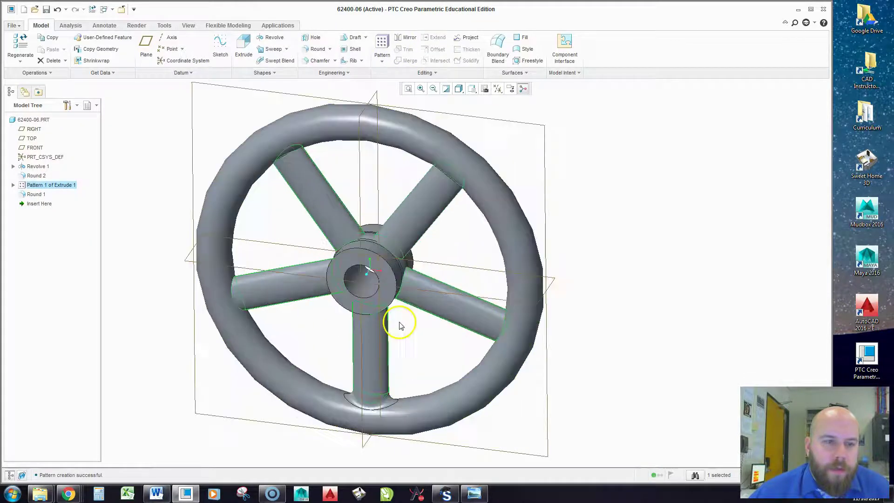
Step: Pattern the spoke's end rounds with a reference pattern that follows the spoke pattern
right_click(35, 195)
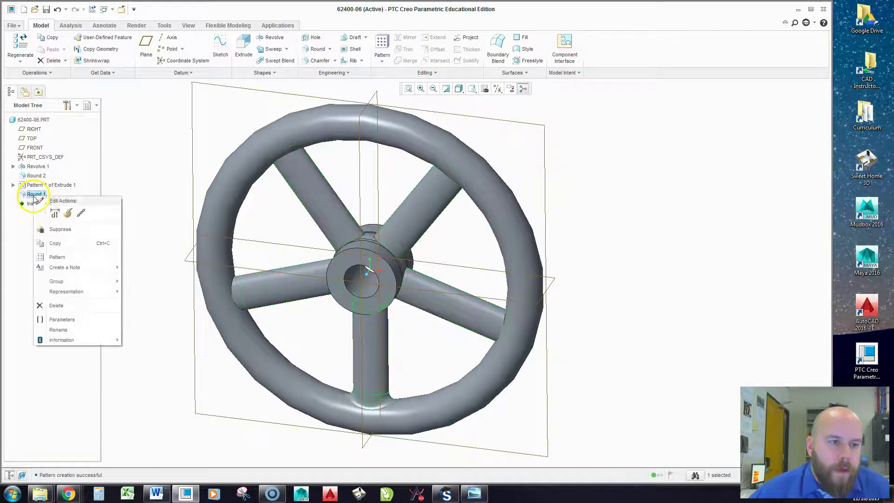
click(57, 258)
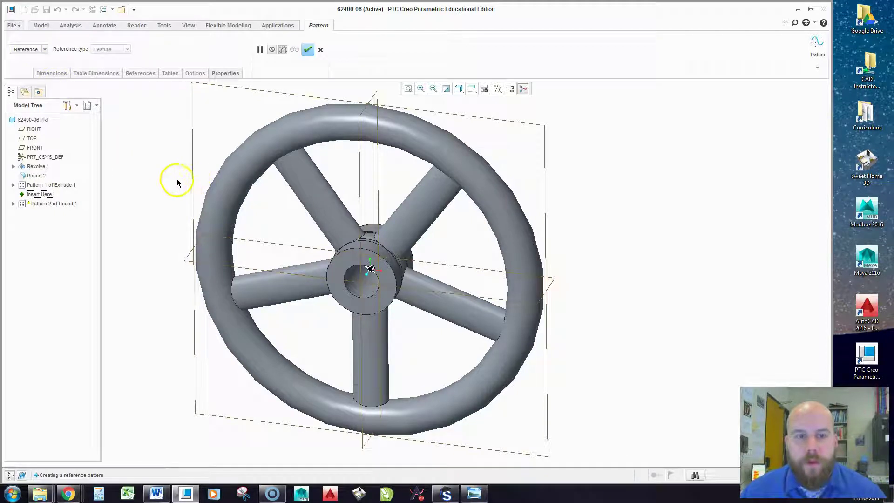
middle_click(146, 172)
click(429, 350)
middle_drag(429, 349, 410, 343)
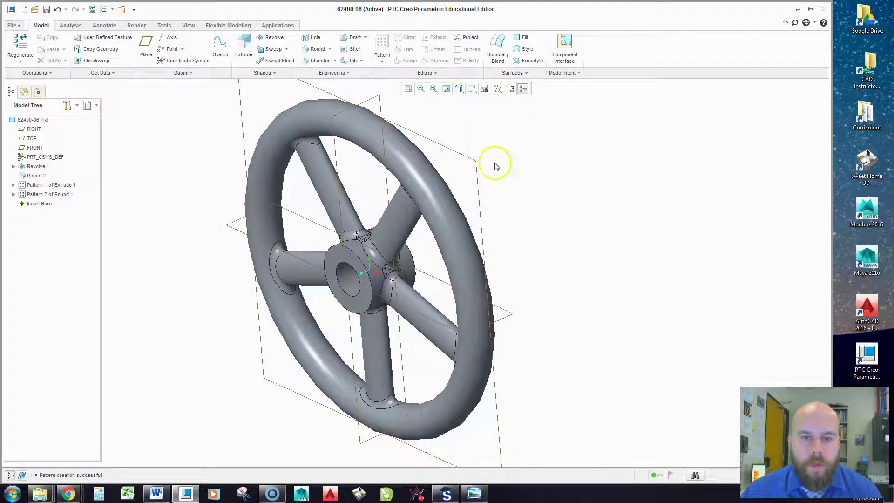
Step: Start a new extrude with its sketch on the FRONT plane
middle_drag(329, 296, 409, 236)
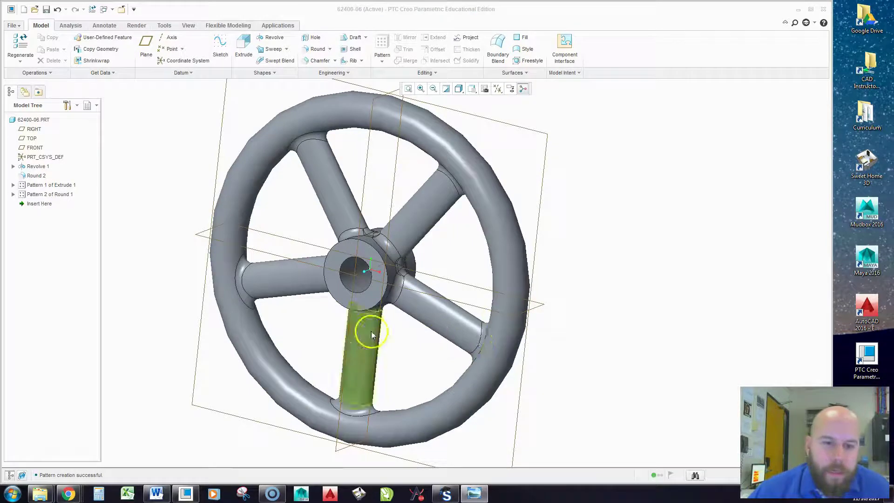
click(352, 293)
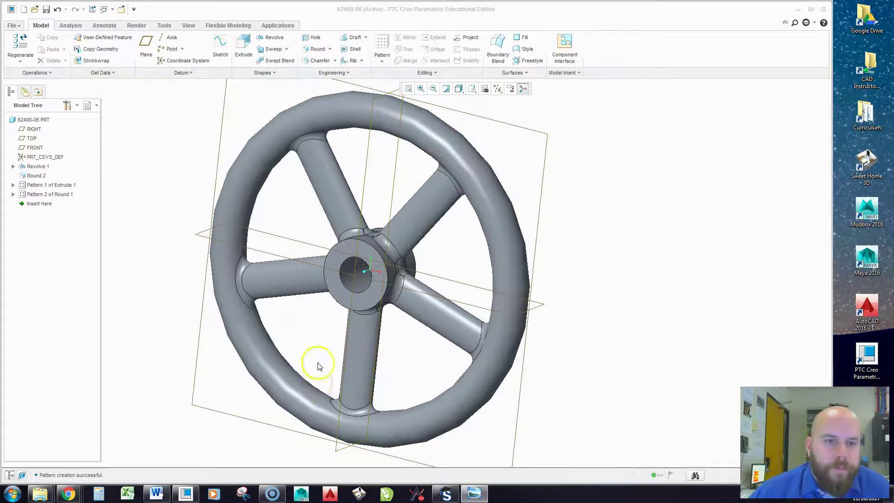
middle_drag(316, 363, 364, 321)
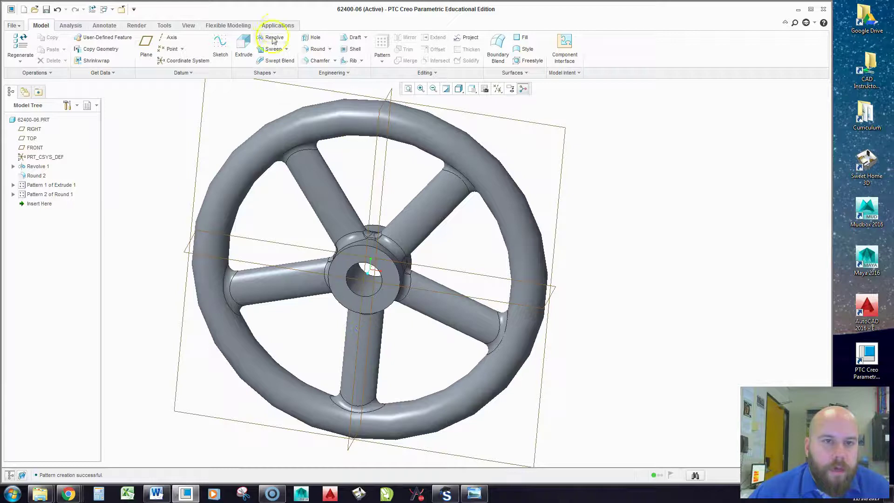
click(242, 47)
middle_drag(440, 230, 342, 247)
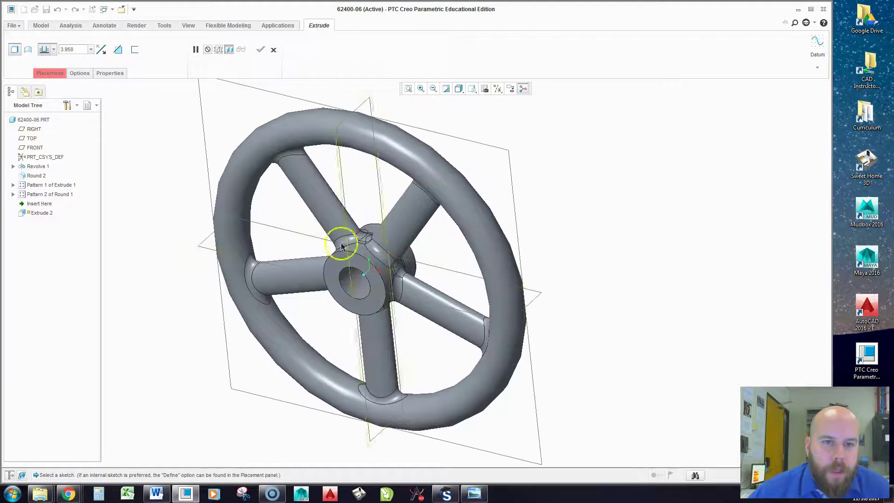
click(291, 94)
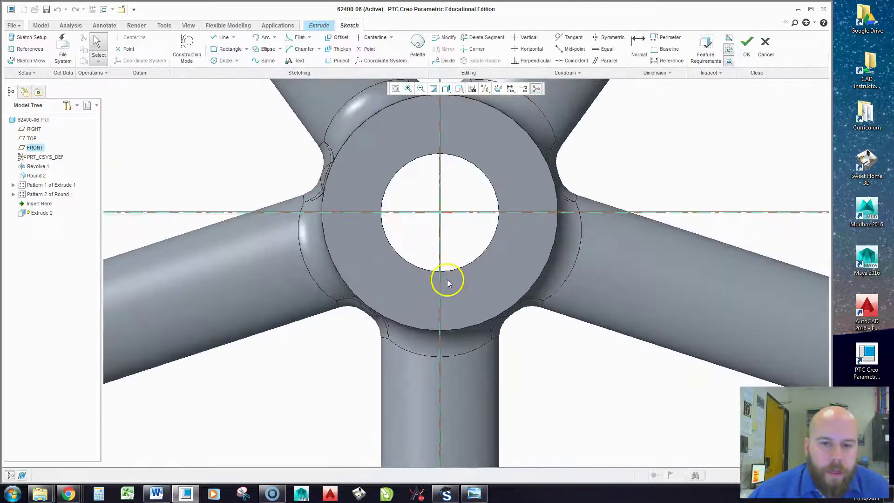
Step: Sketch a rectangle about 0.48 wide and 0.77 high from the horizontal reference down past the lower edge of the hub bore
scroll(441, 279, up, 2)
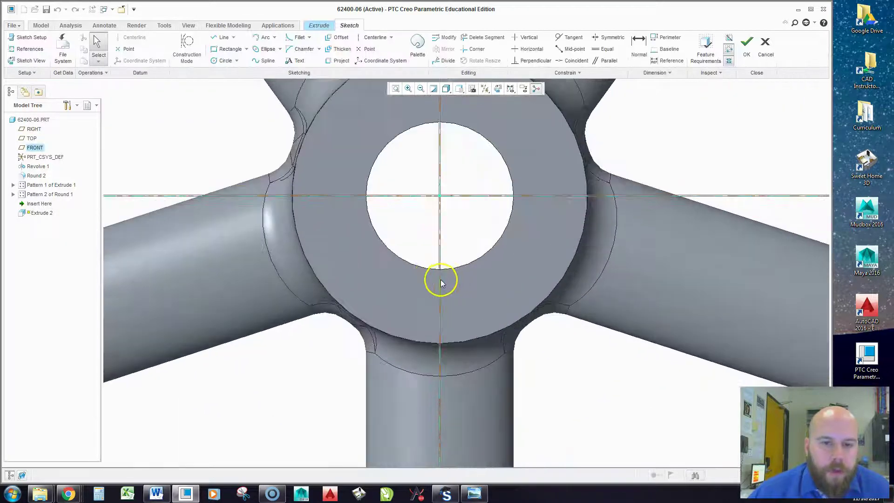
click(222, 51)
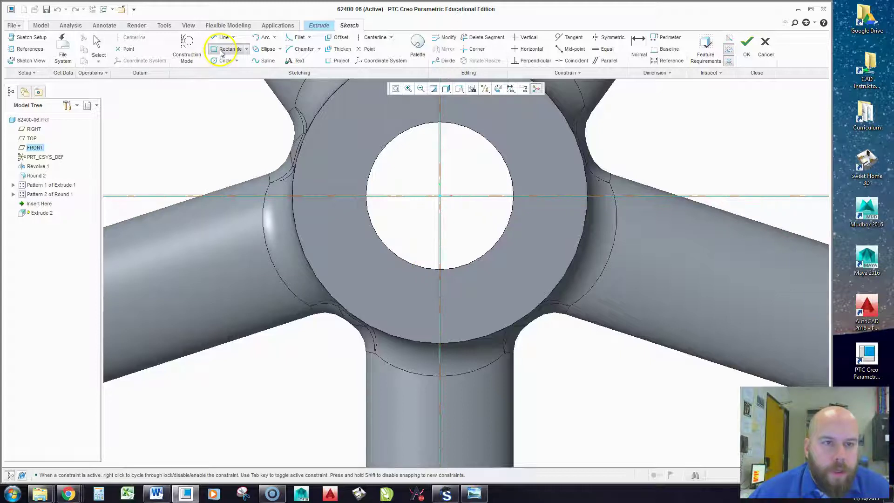
click(410, 196)
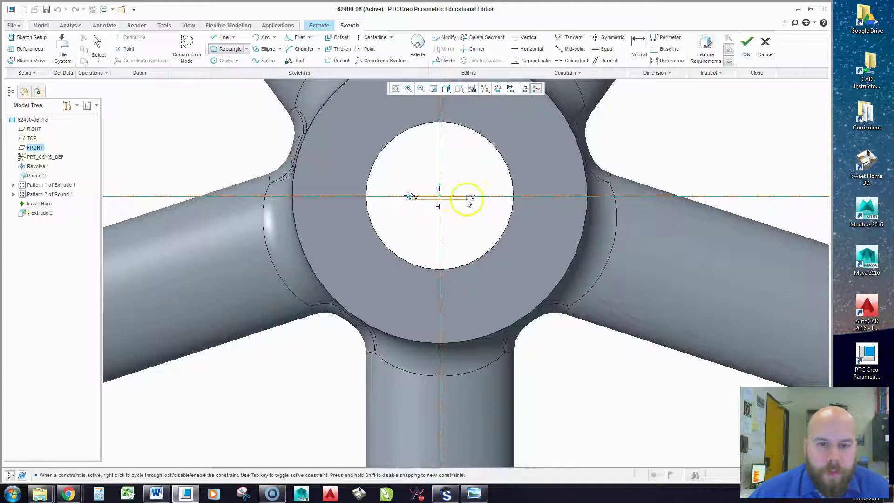
click(473, 296)
middle_click(489, 268)
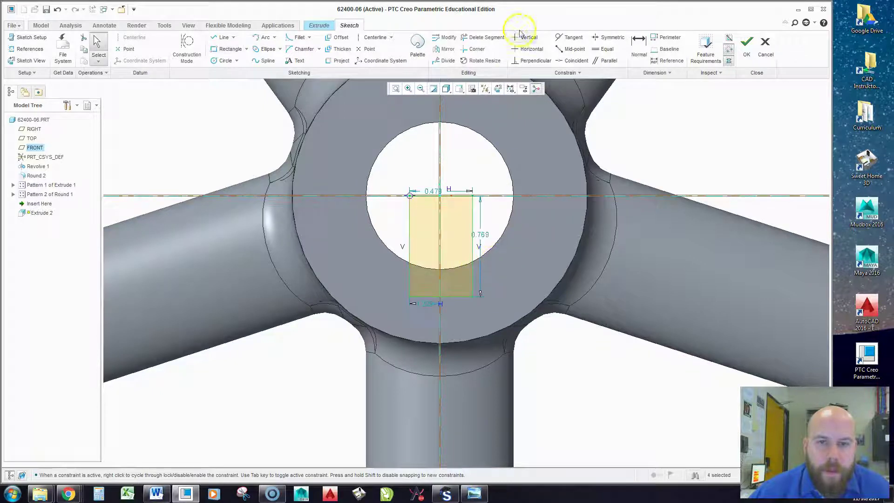
Step: Place a point at the midpoint of the rectangle's upper edge and make it coincident with the vertical reference line
click(363, 51)
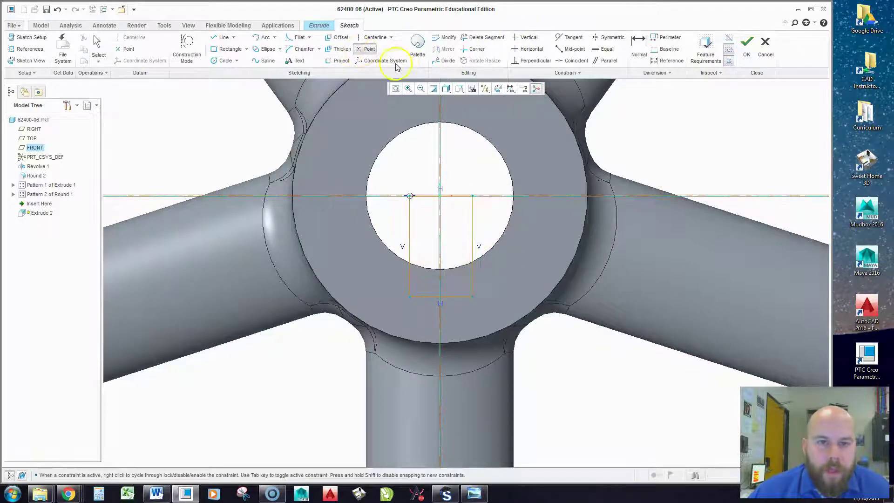
click(444, 201)
middle_click(474, 170)
click(571, 61)
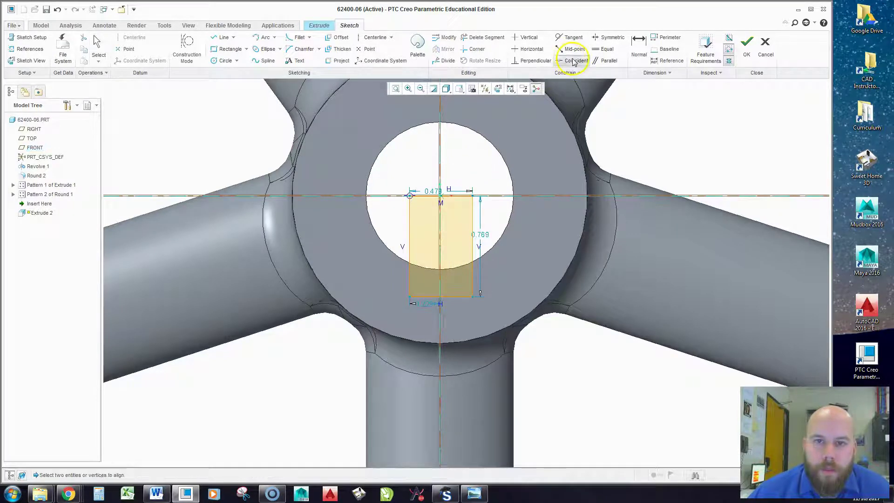
click(441, 197)
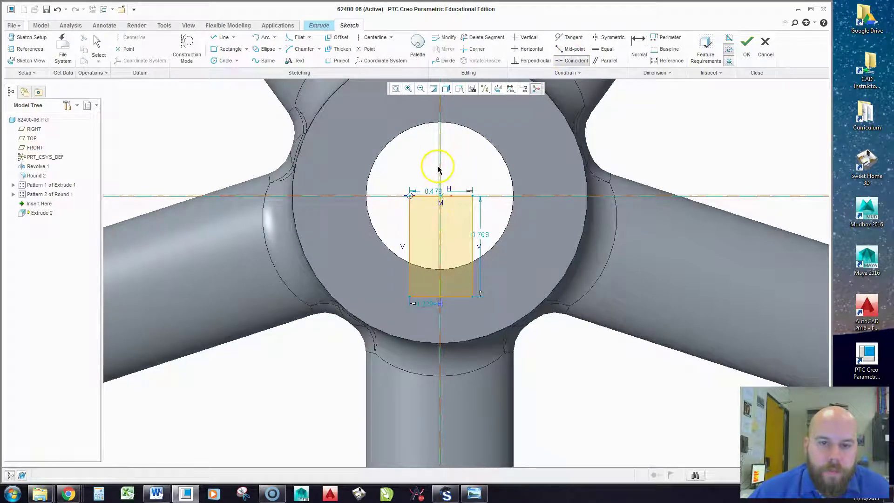
click(439, 167)
middle_click(444, 166)
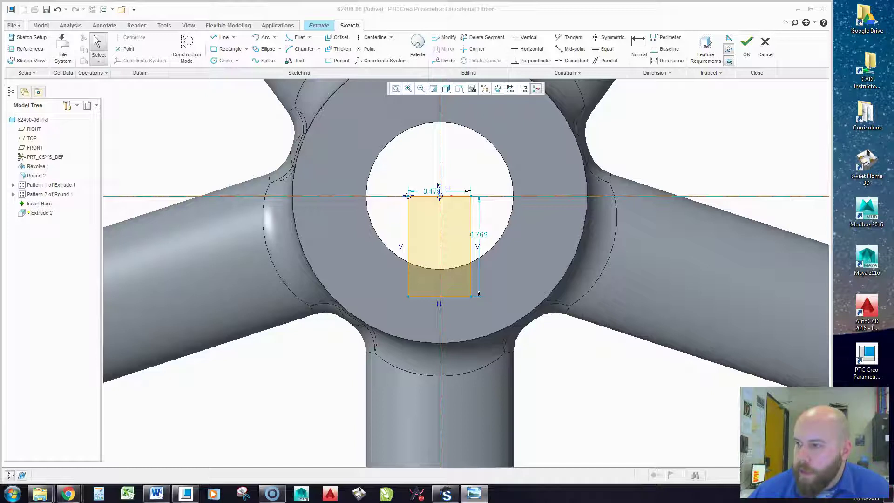
Step: Set the keyway rectangle's width to 3/16
double_click(431, 191)
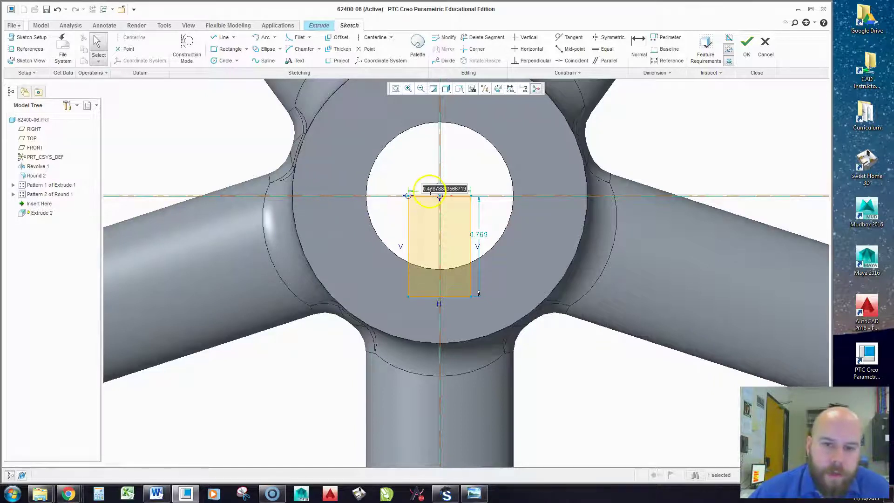
text(3/16)
key(Return)
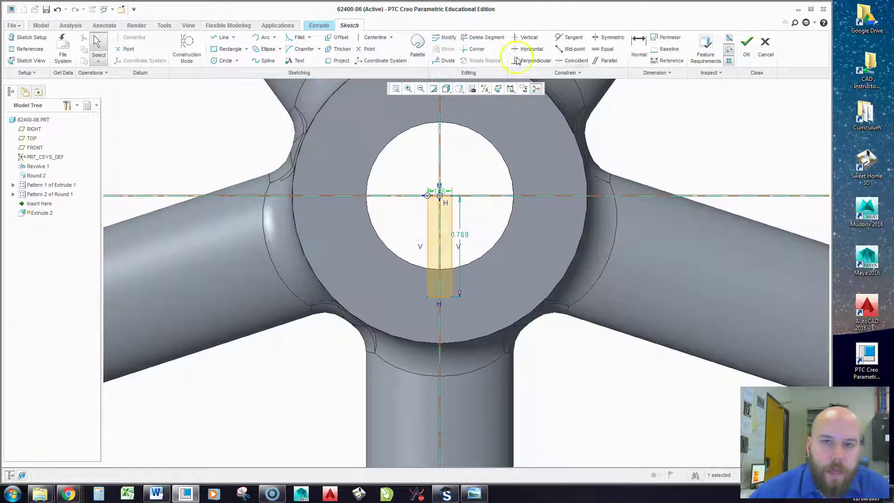
Step: Dimension the keyway depth from the hub bore's edge to the rectangle's lower edge and set it to 3/16
click(640, 47)
scroll(440, 289, down, 3)
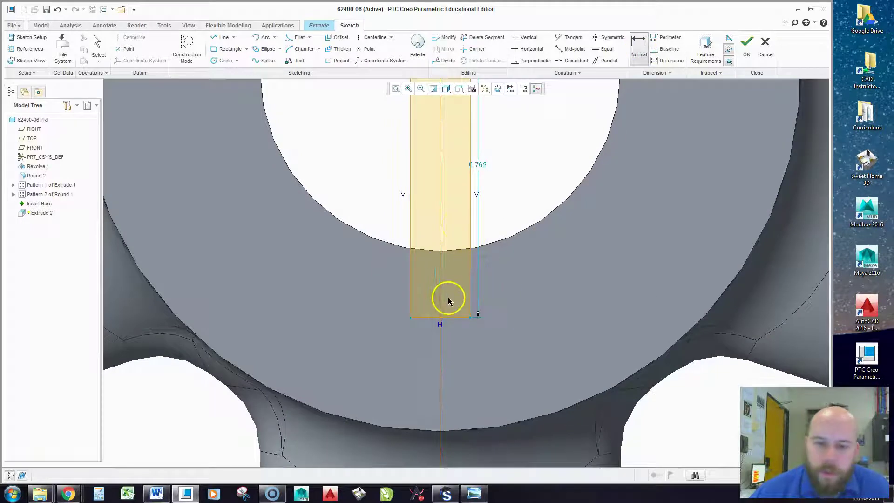
click(453, 317)
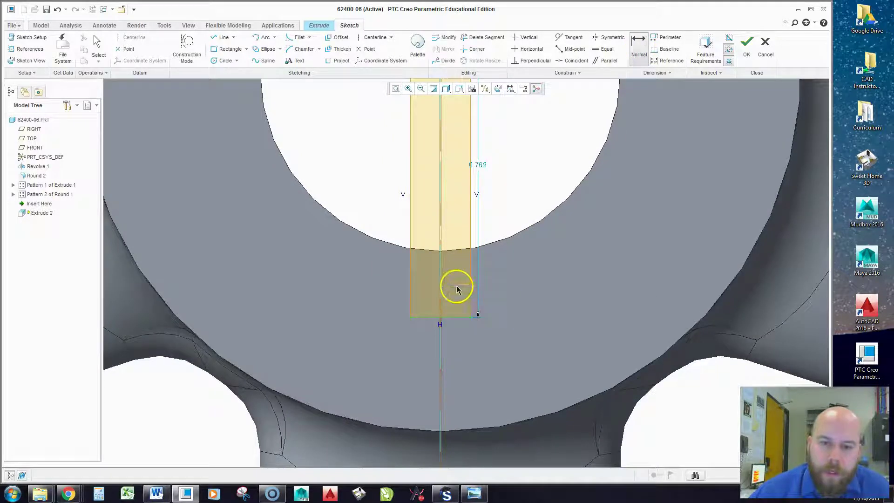
click(491, 247)
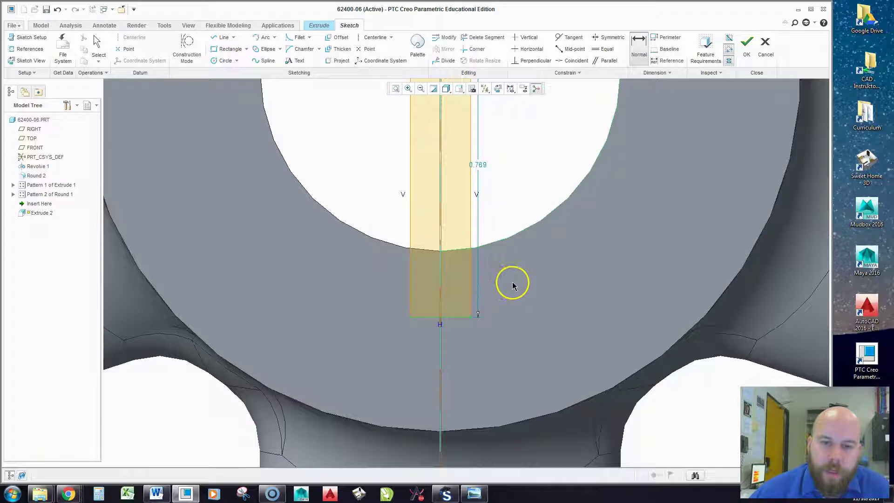
middle_click(512, 282)
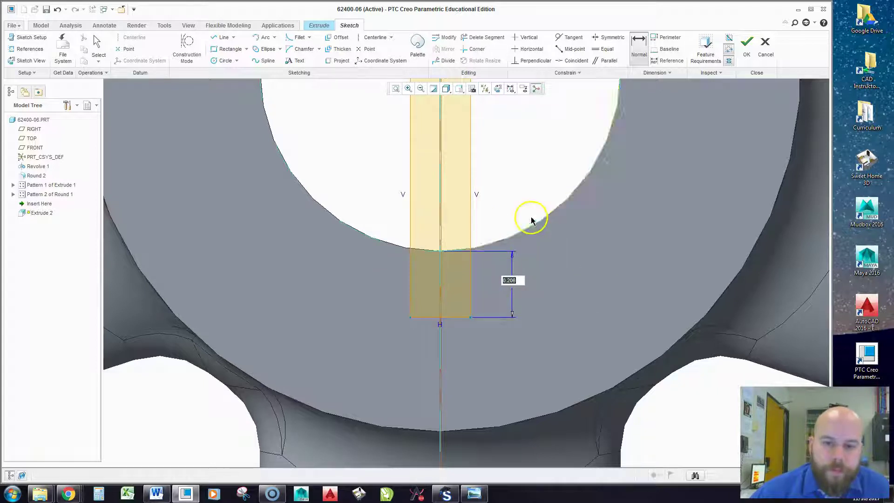
scroll(534, 298, up, 3)
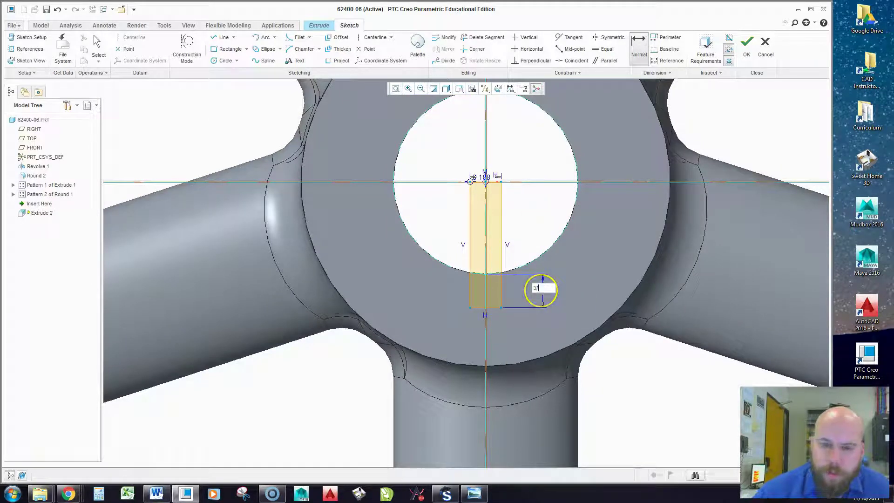
text(3/16)
key(Return)
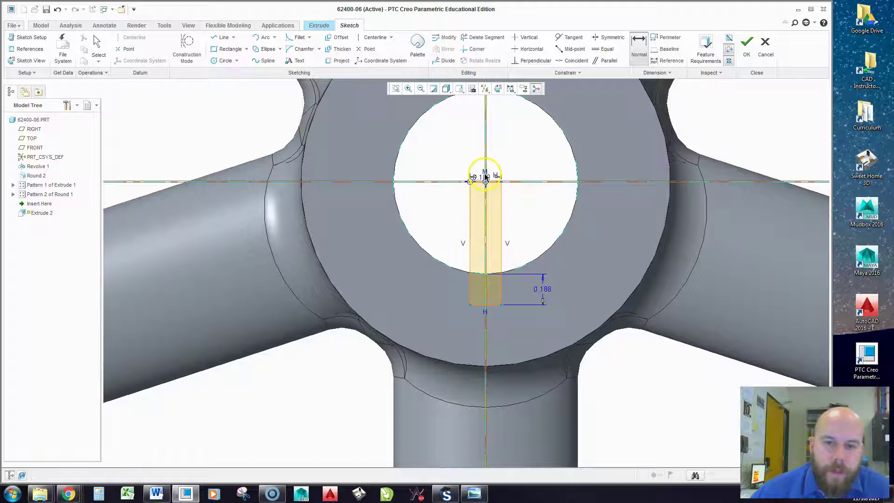
Step: Set the keyway rectangle's width to .375 and finish the sketch
double_click(481, 177)
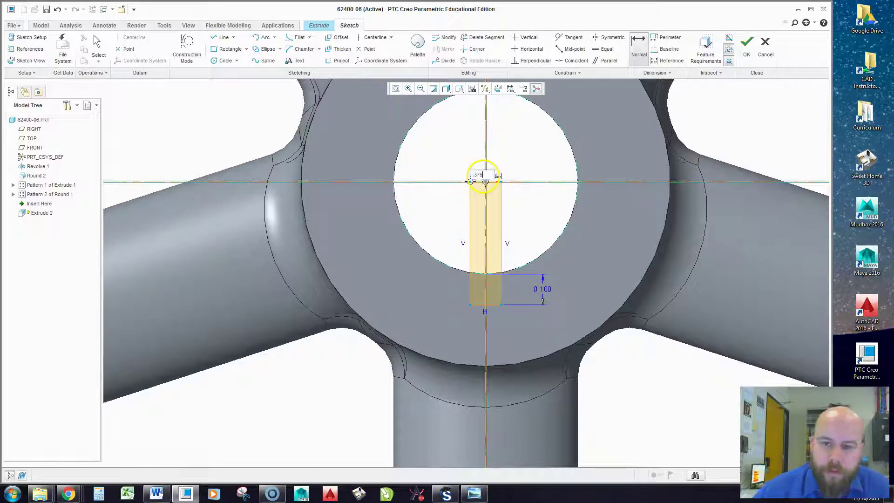
key(Return)
scroll(491, 236, up, 2)
middle_drag(527, 252, 510, 261)
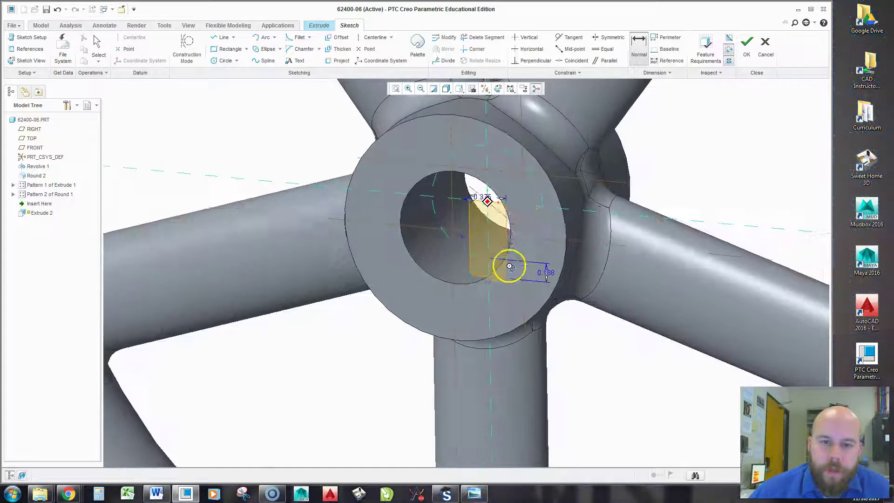
click(747, 43)
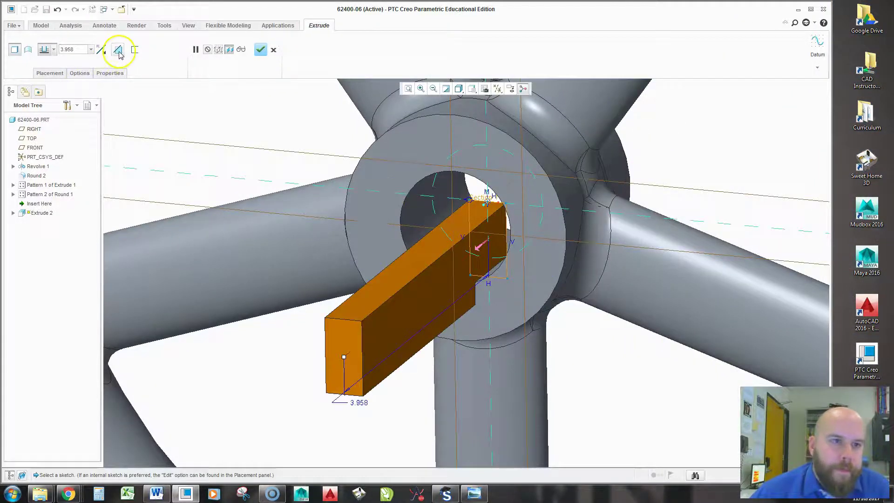
Step: Make the keyway extrude remove material with Through All depth on both sides, and complete the feature
click(119, 52)
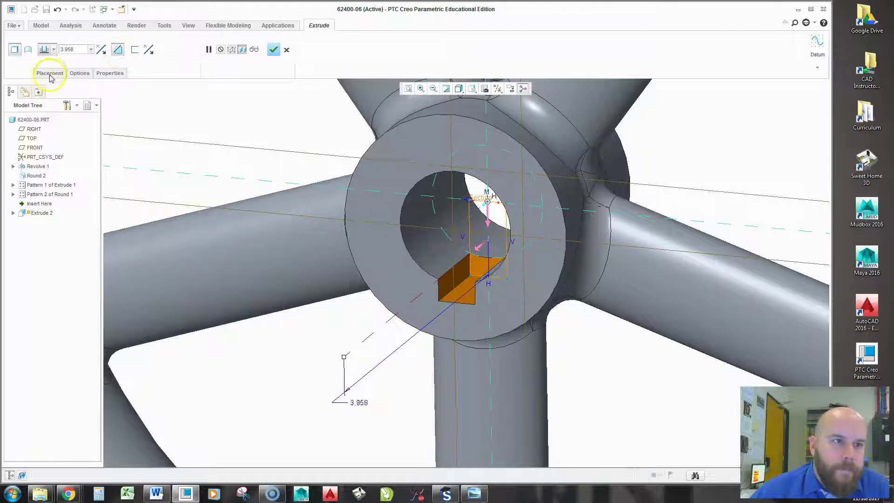
click(80, 73)
click(122, 107)
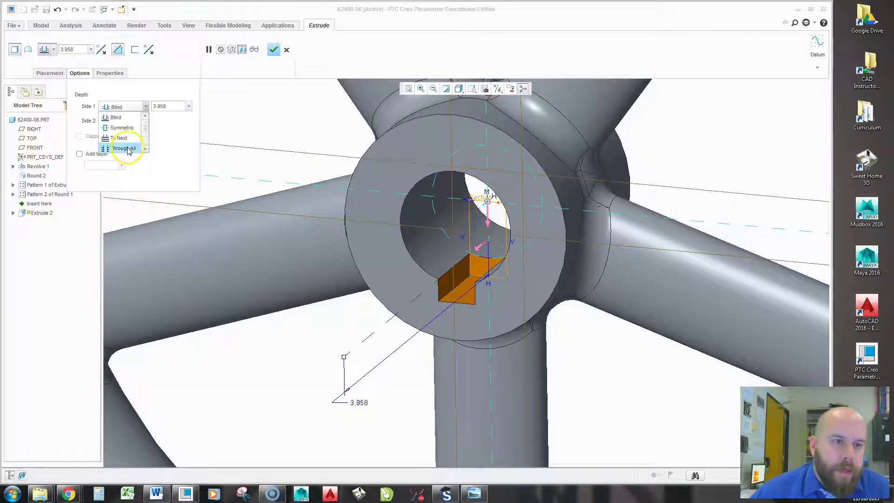
click(123, 148)
click(122, 122)
click(128, 145)
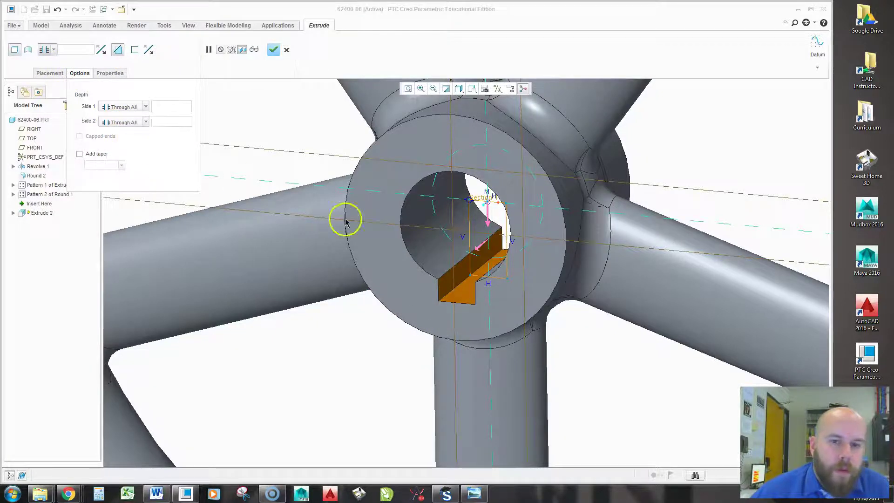
middle_drag(462, 266, 530, 280)
middle_click(497, 258)
Step: Return the handwheel to its standard orientation, clear the selection and save the part
scroll(508, 274, up, 6)
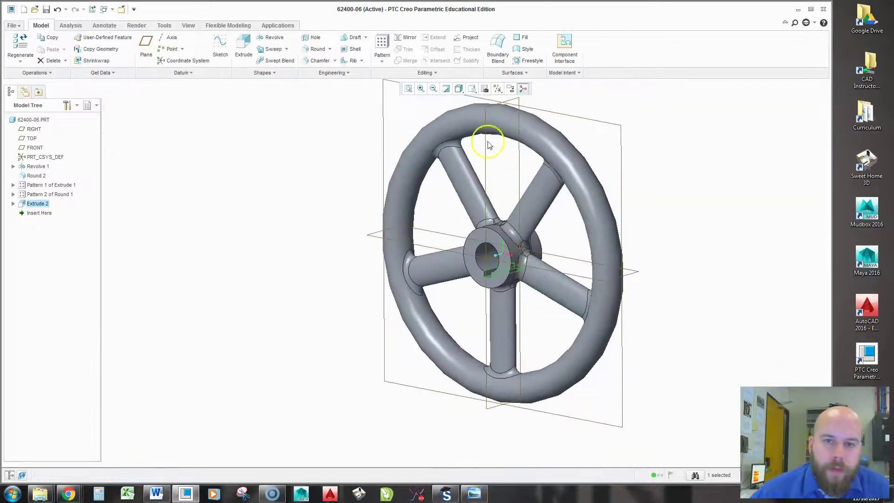
click(473, 88)
click(481, 101)
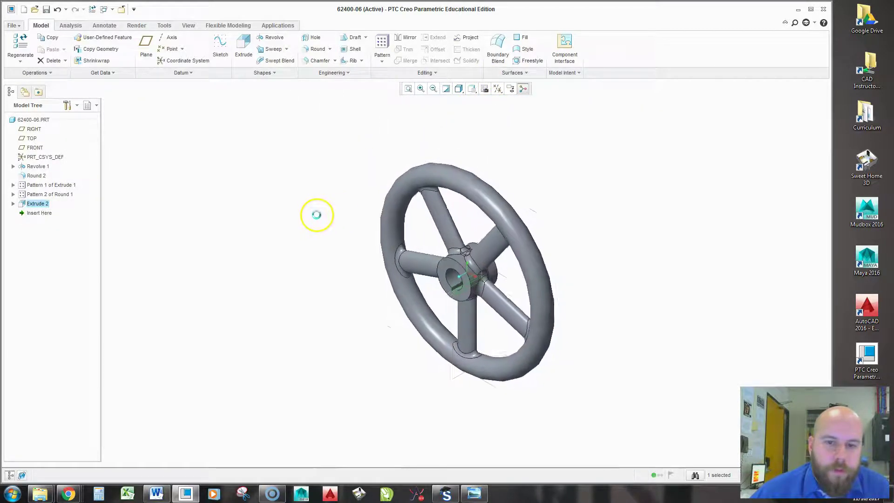
click(283, 346)
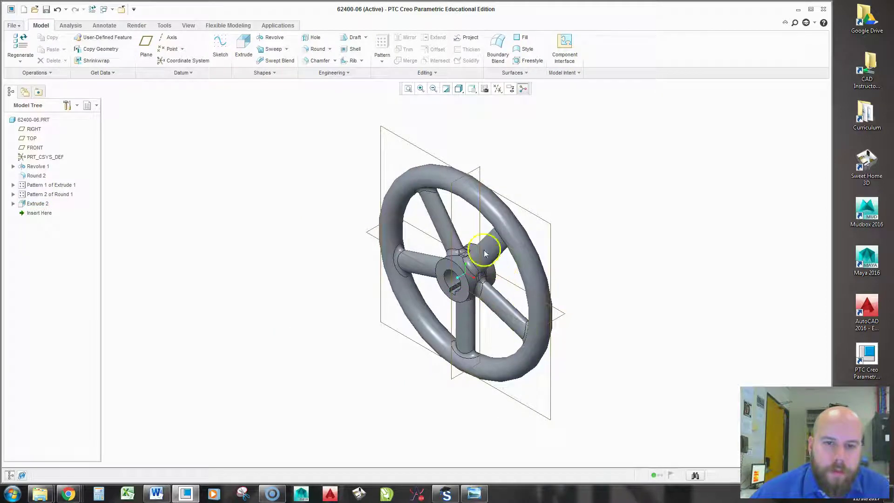
click(44, 10)
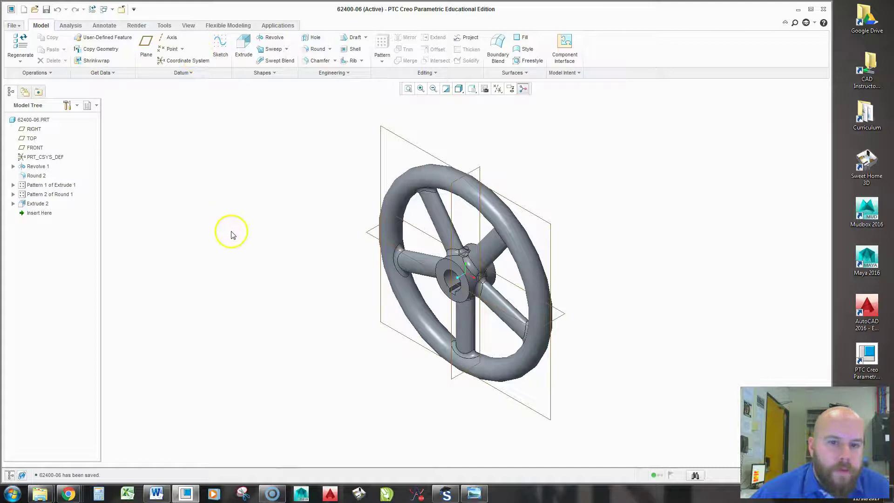